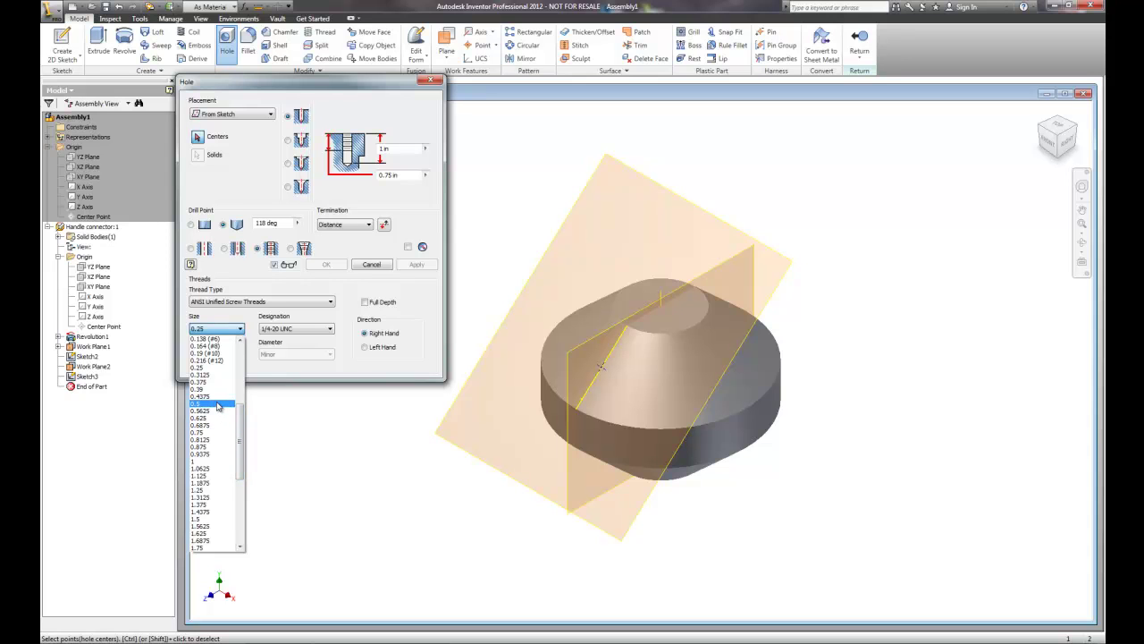
- Create a tapped hole at the sketched point on the conical face, using thread size 0.5 and designation 1/2-20 UNF
{"action": "left_click", "coordinate": [217, 404]}
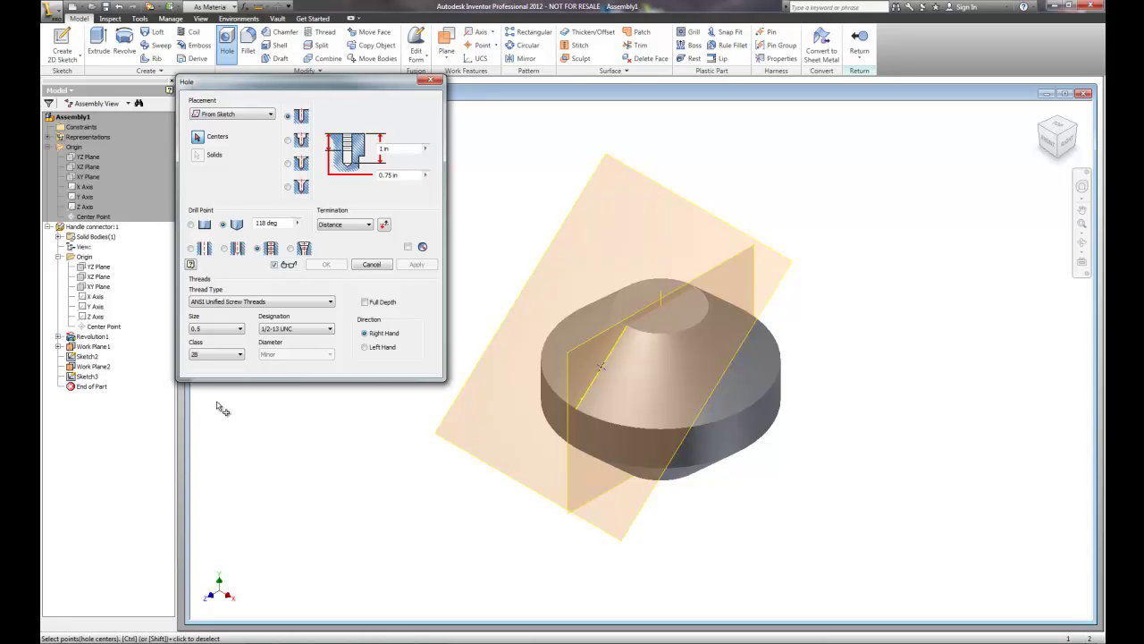
{"action": "left_click", "coordinate": [298, 330]}
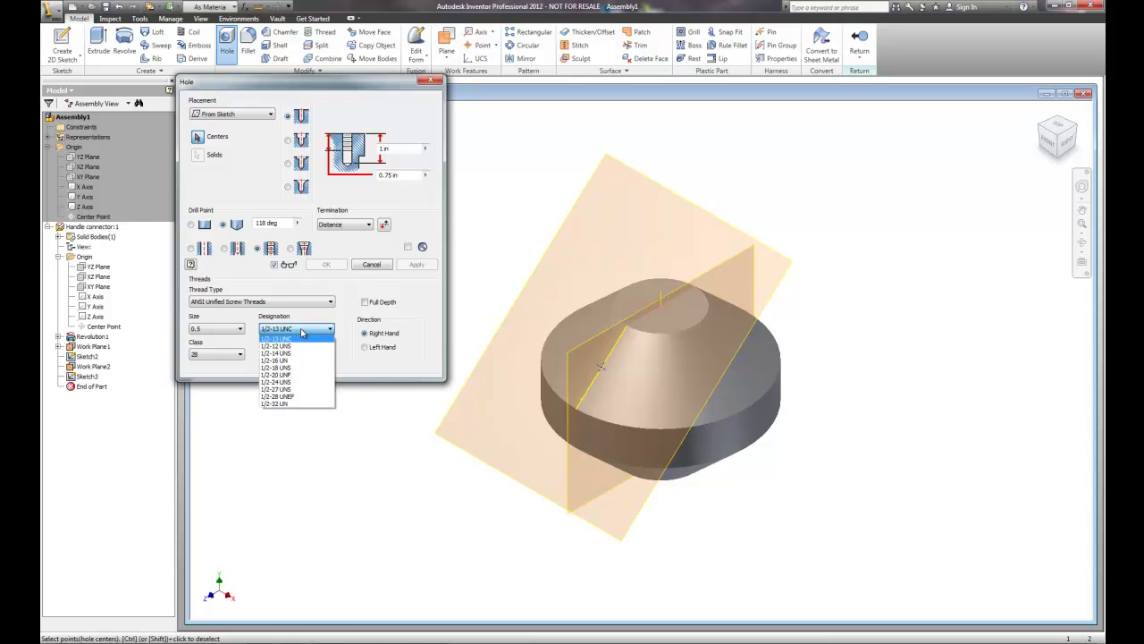
{"action": "left_click", "coordinate": [290, 375]}
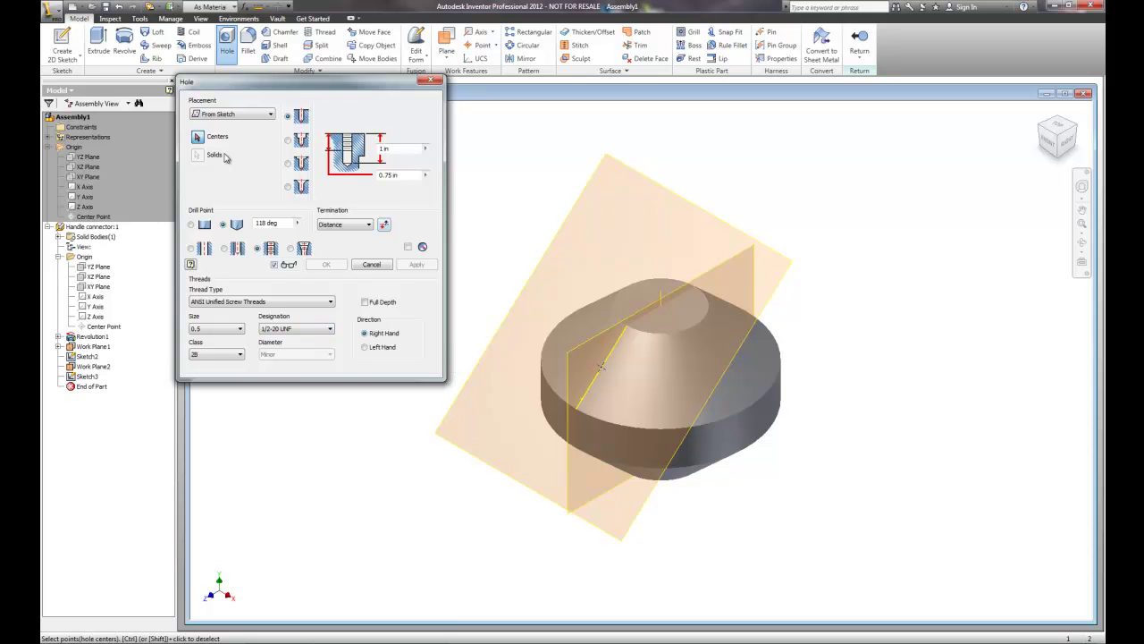
{"action": "left_click", "coordinate": [602, 367]}
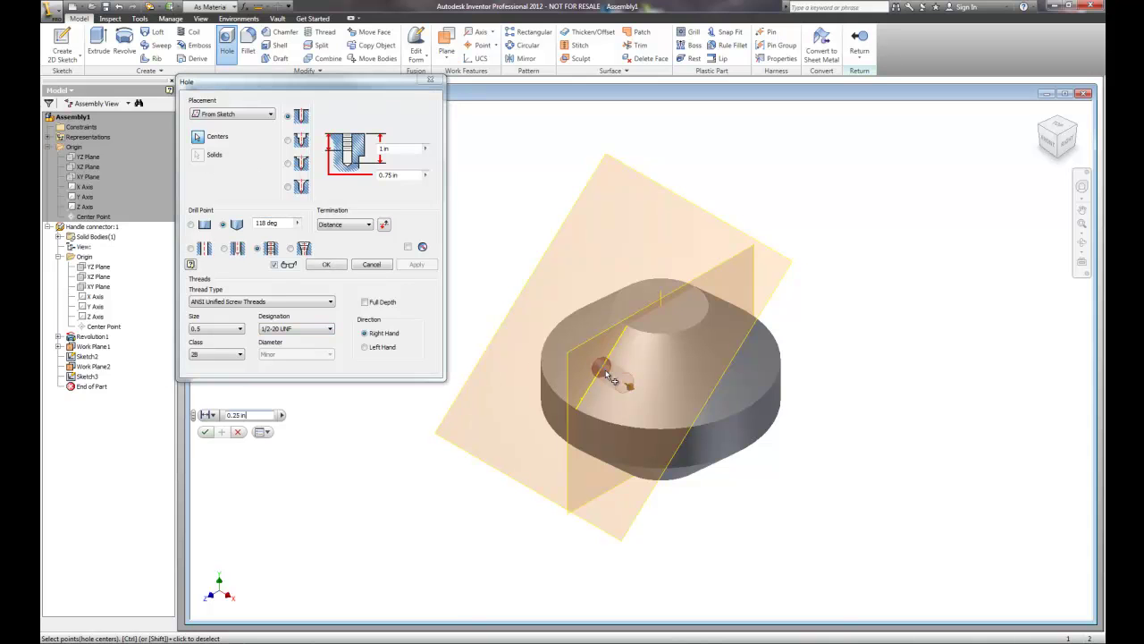
{"action": "left_click", "coordinate": [1069, 145]}
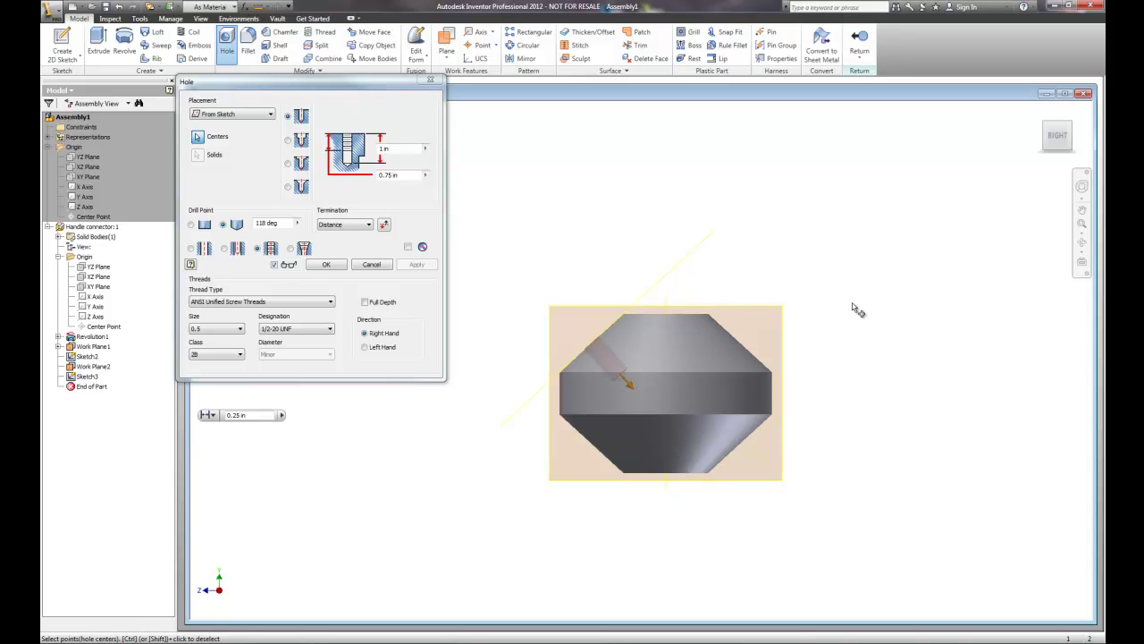
{"action": "left_click", "coordinate": [1041, 110]}
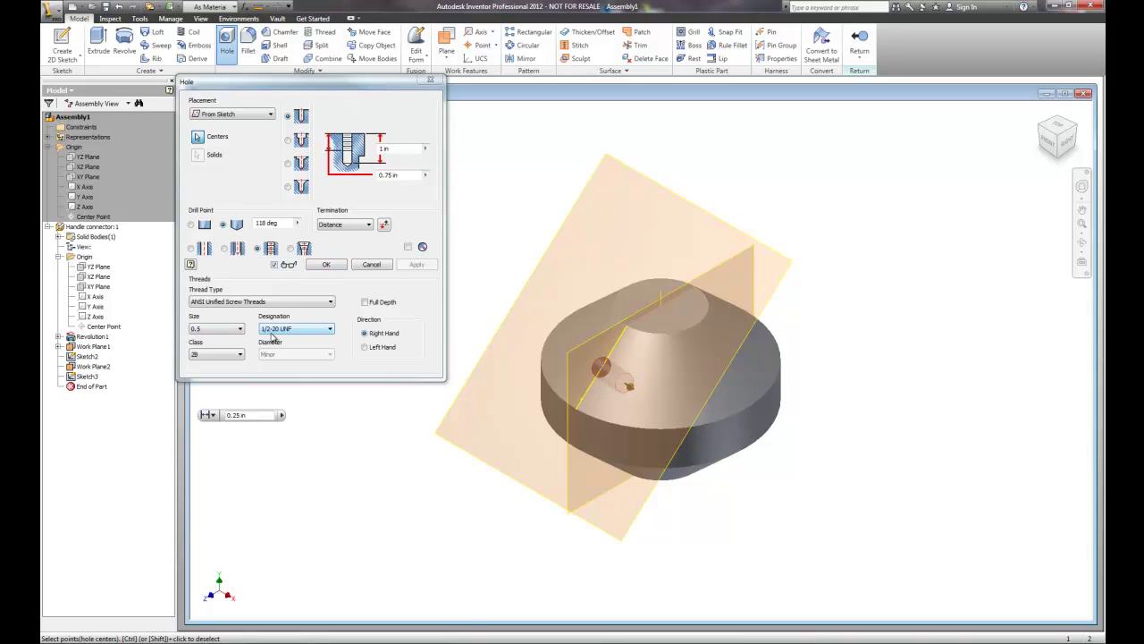
{"action": "left_click", "coordinate": [328, 265]}
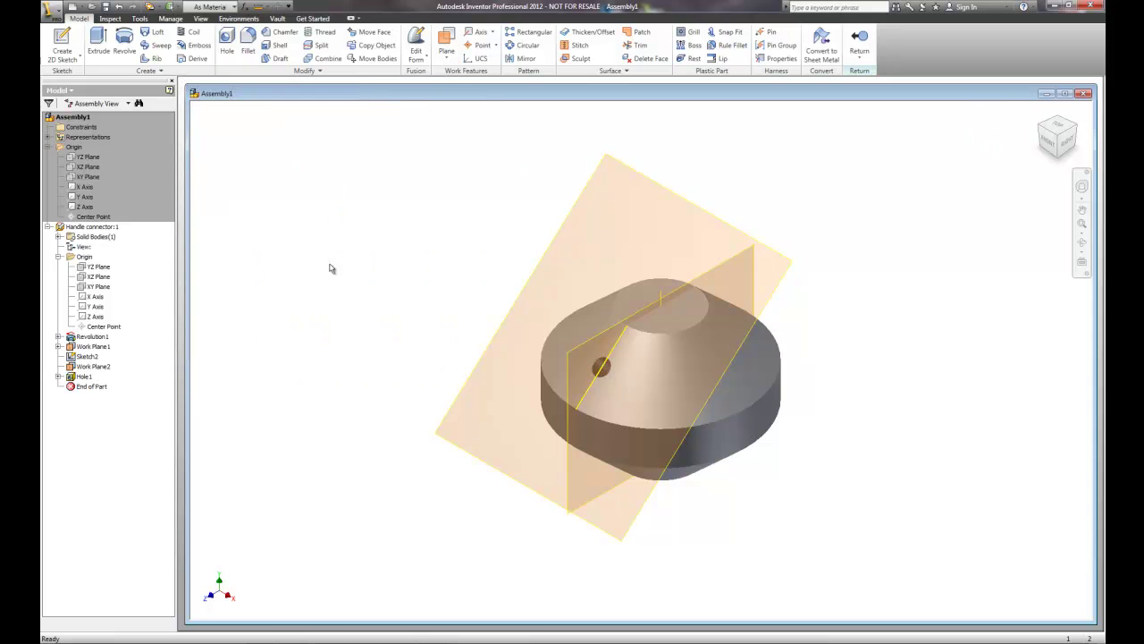
- Inspect the threads inside the new hole on the conical face up close
{"action": "scroll", "coordinate": [595, 362], "scroll_direction": "up", "scroll_amount": 6}
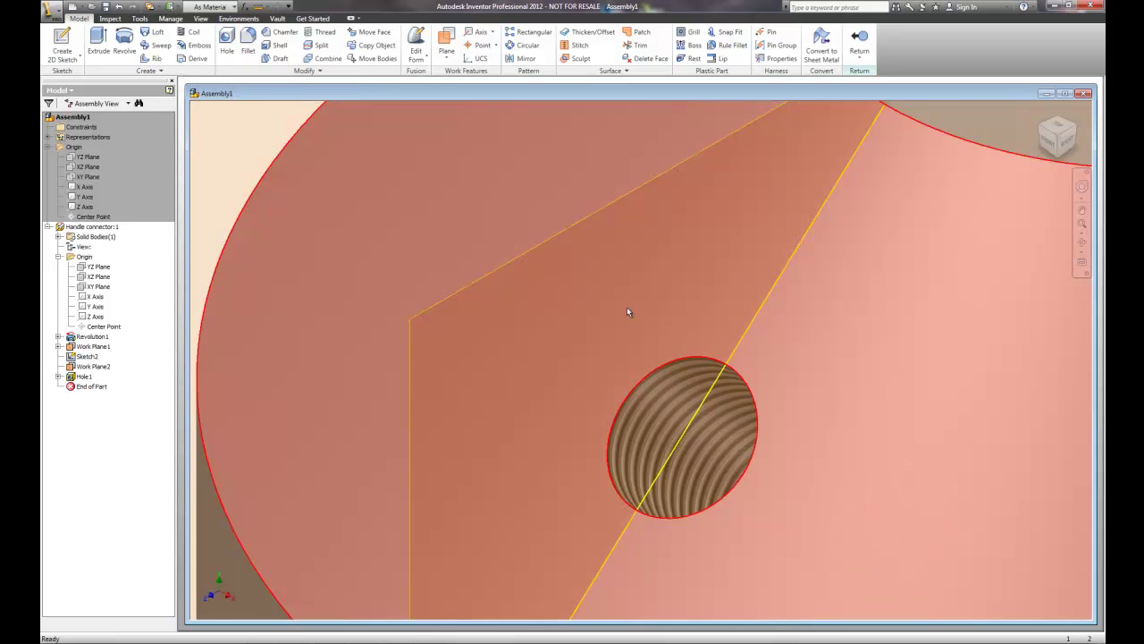
{"action": "mouse_move", "coordinate": [585, 311]}
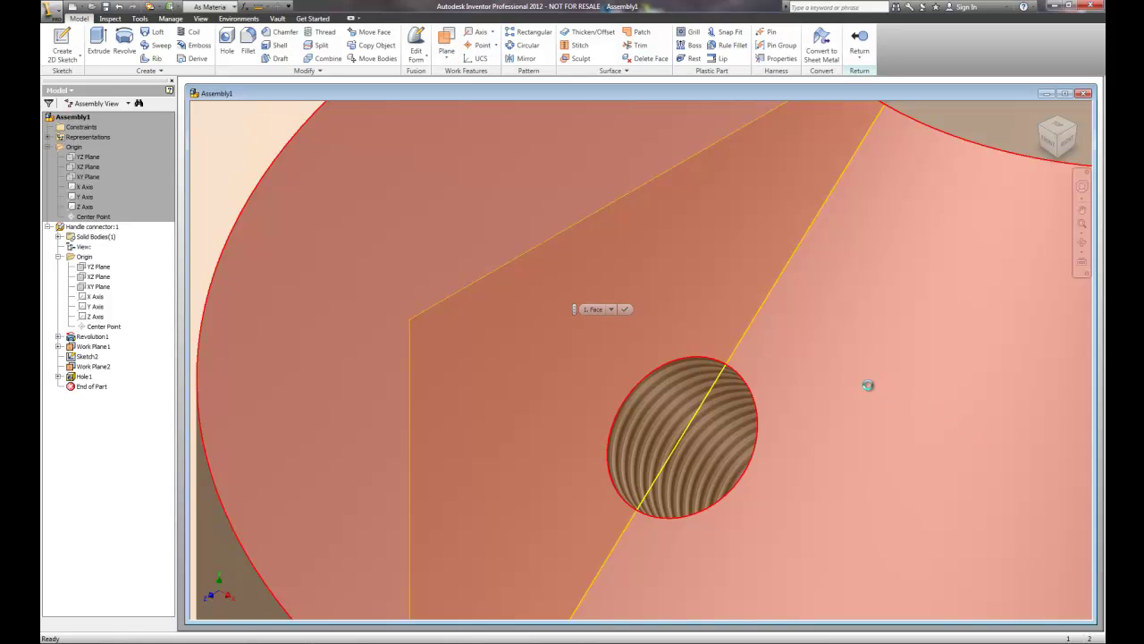
{"action": "scroll", "coordinate": [868, 390], "scroll_direction": "up", "scroll_amount": 2}
{"action": "scroll", "coordinate": [868, 390], "scroll_direction": "down", "scroll_amount": 6}
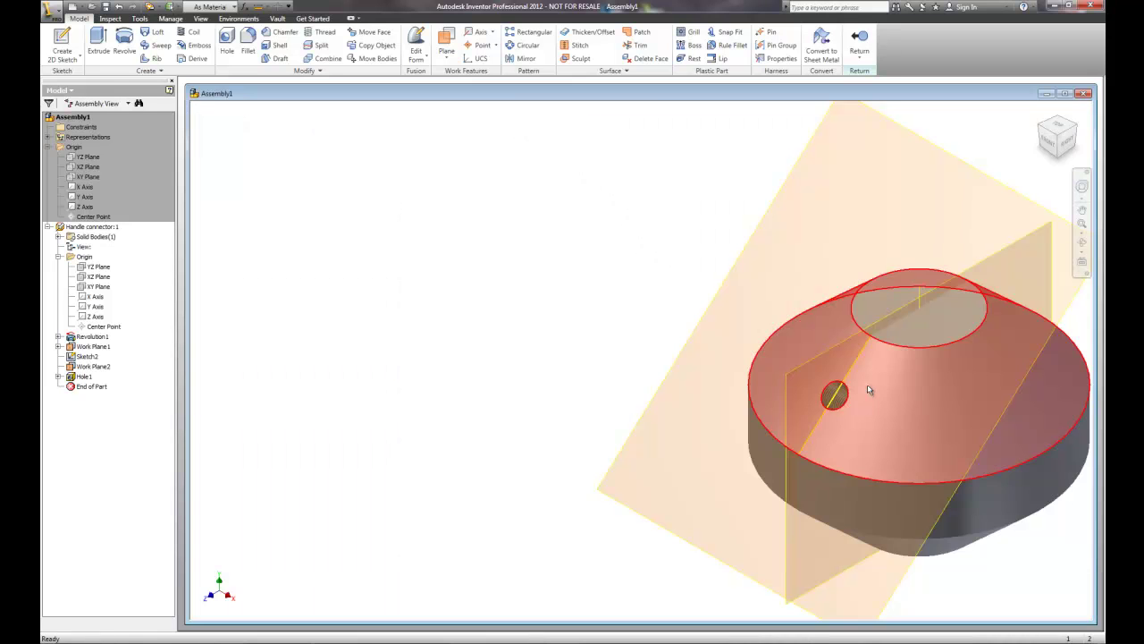
{"action": "left_click", "coordinate": [1082, 211]}
{"action": "left_click_drag", "start_coordinate": [850, 394], "coordinate": [609, 394]}
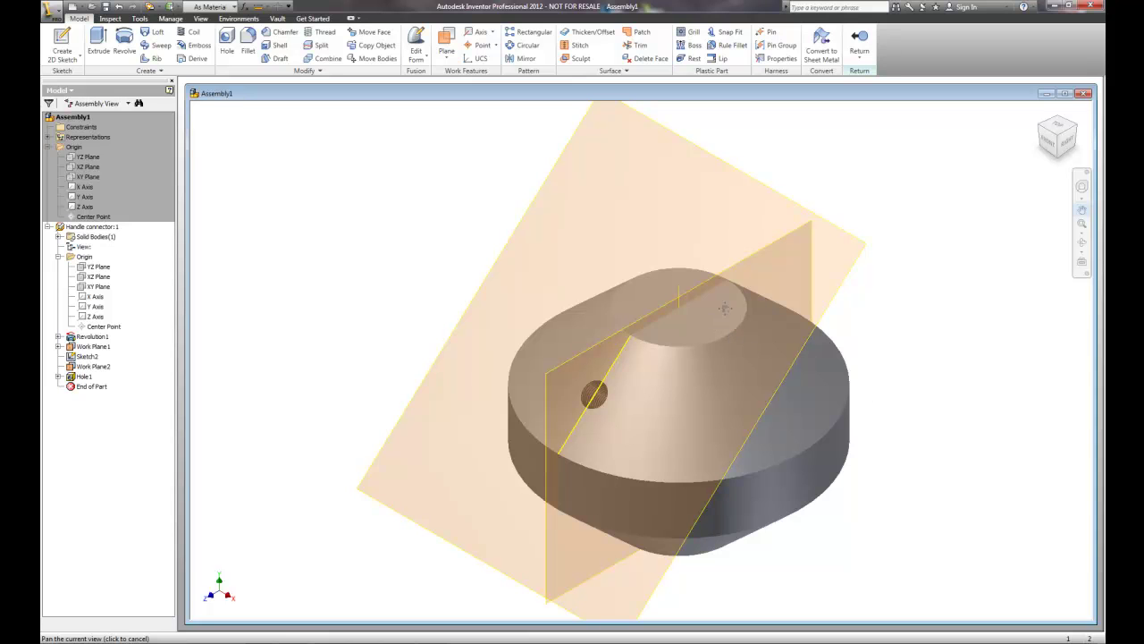
{"action": "left_click_drag", "start_coordinate": [668, 324], "coordinate": [659, 338]}
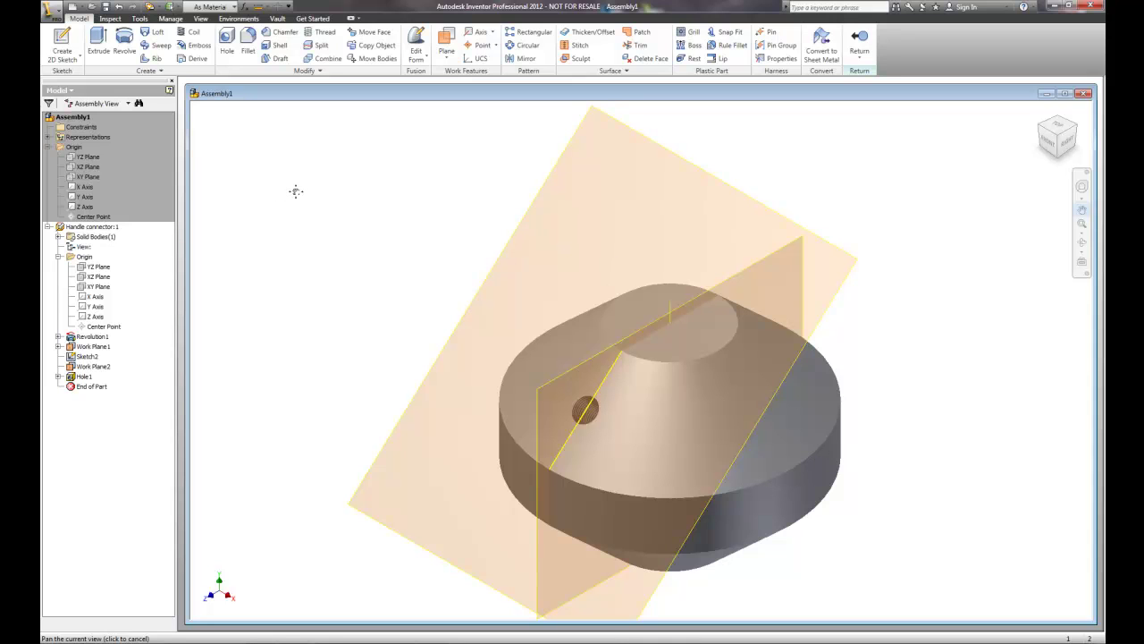
- Start a sketch on the flat circular top face and place two points on its horizontal axis, about 0.69 in and 0.62 in either side of centre
{"action": "left_click", "coordinate": [64, 40]}
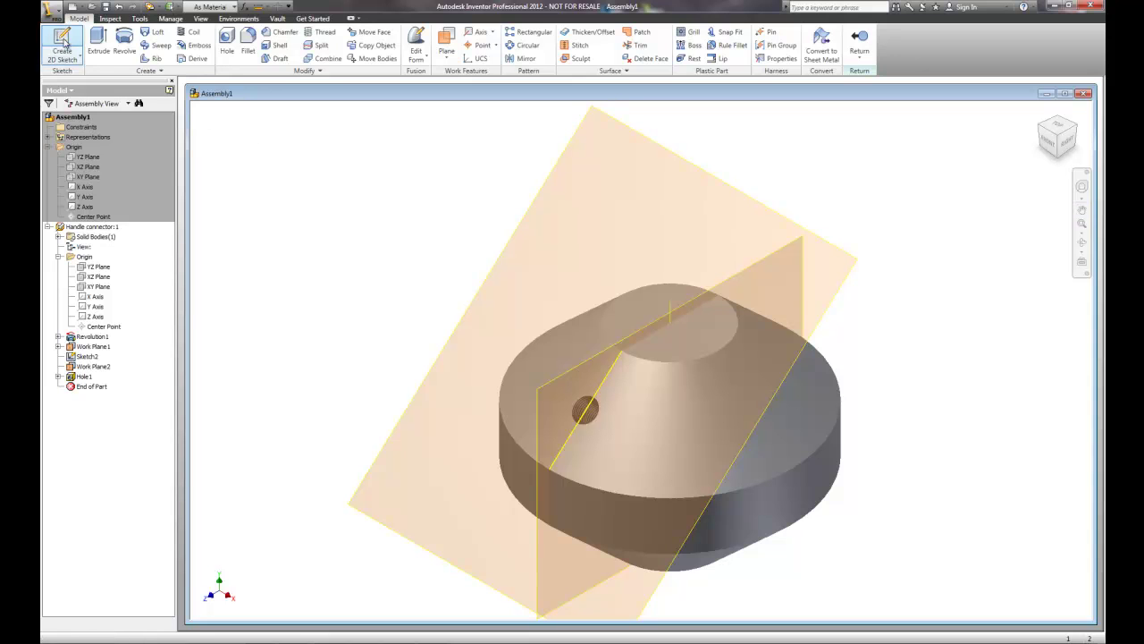
{"action": "left_click", "coordinate": [673, 295]}
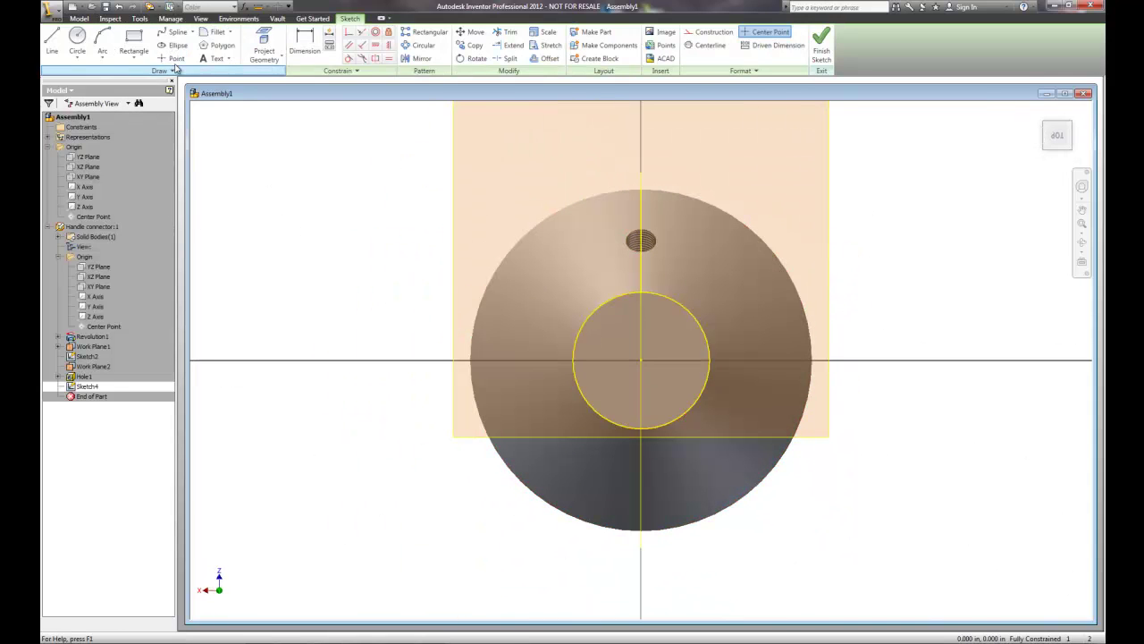
{"action": "left_click", "coordinate": [167, 59]}
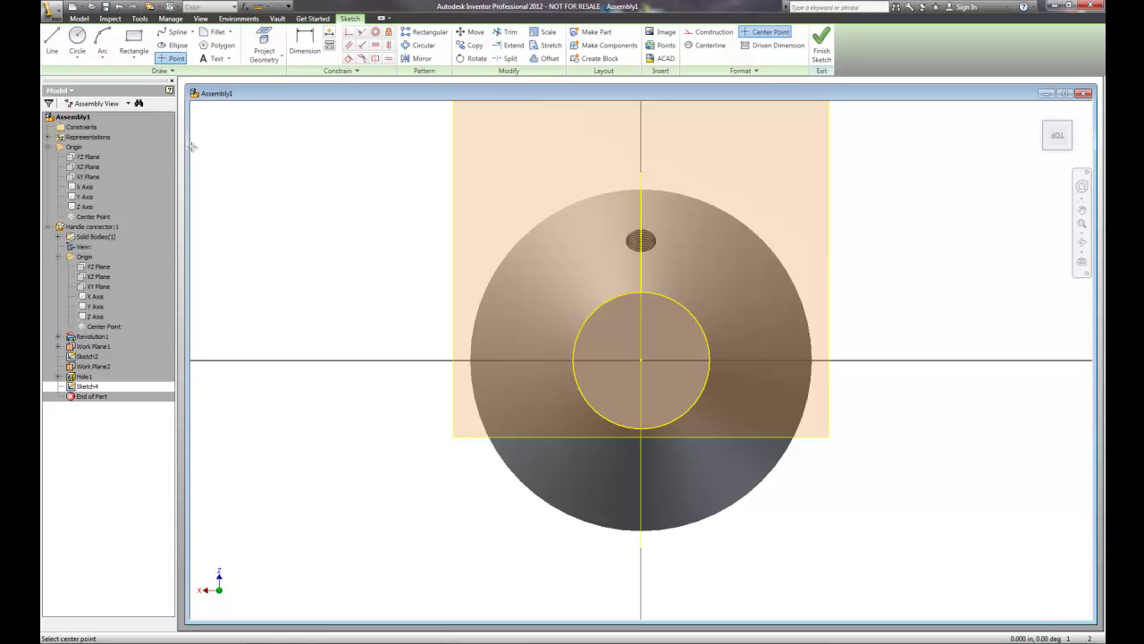
{"action": "left_click", "coordinate": [594, 359]}
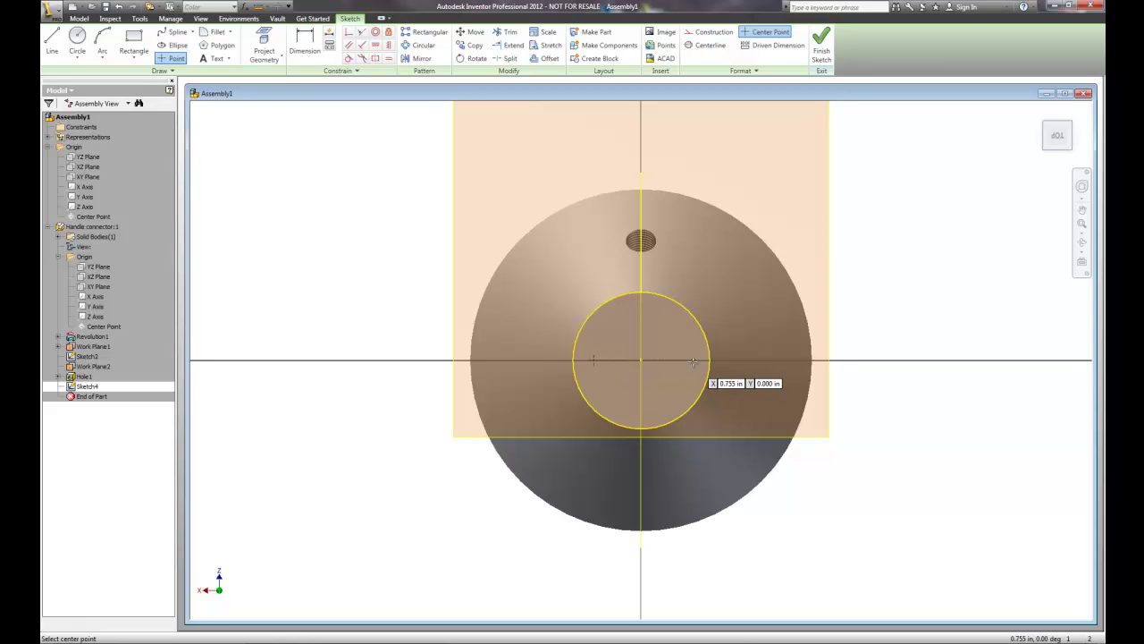
{"action": "left_click", "coordinate": [683, 360]}
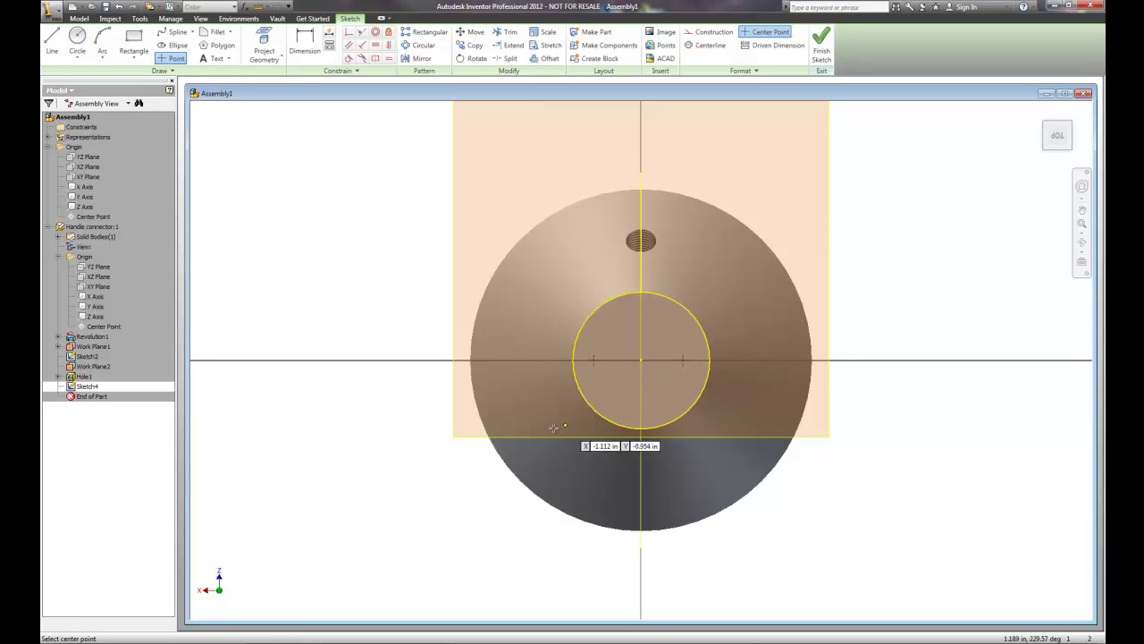
- Dimension both points horizontally from the face's centre and set each distance to 0.65 in
{"action": "left_click", "coordinate": [305, 42]}
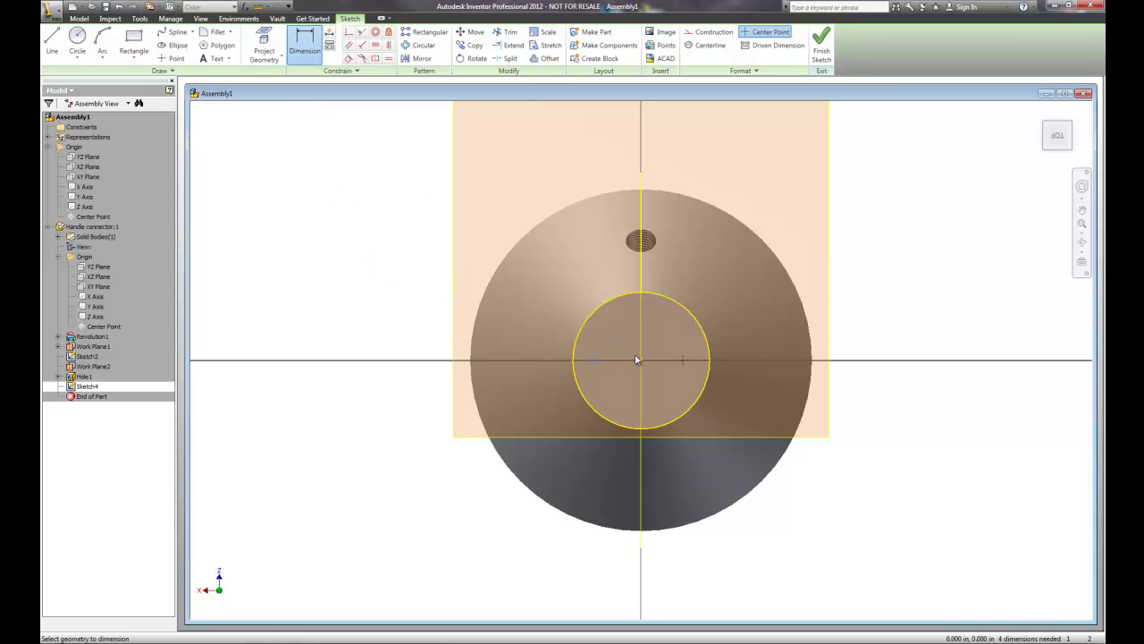
{"action": "left_click", "coordinate": [587, 325]}
{"action": "left_click", "coordinate": [683, 309]}
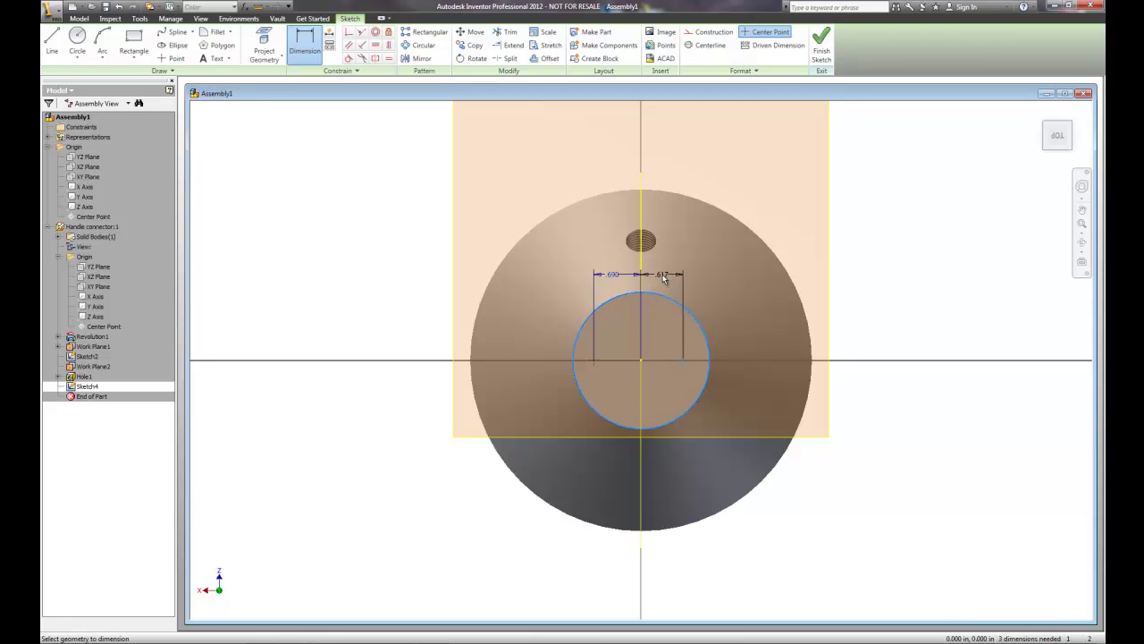
{"action": "left_click", "coordinate": [663, 279]}
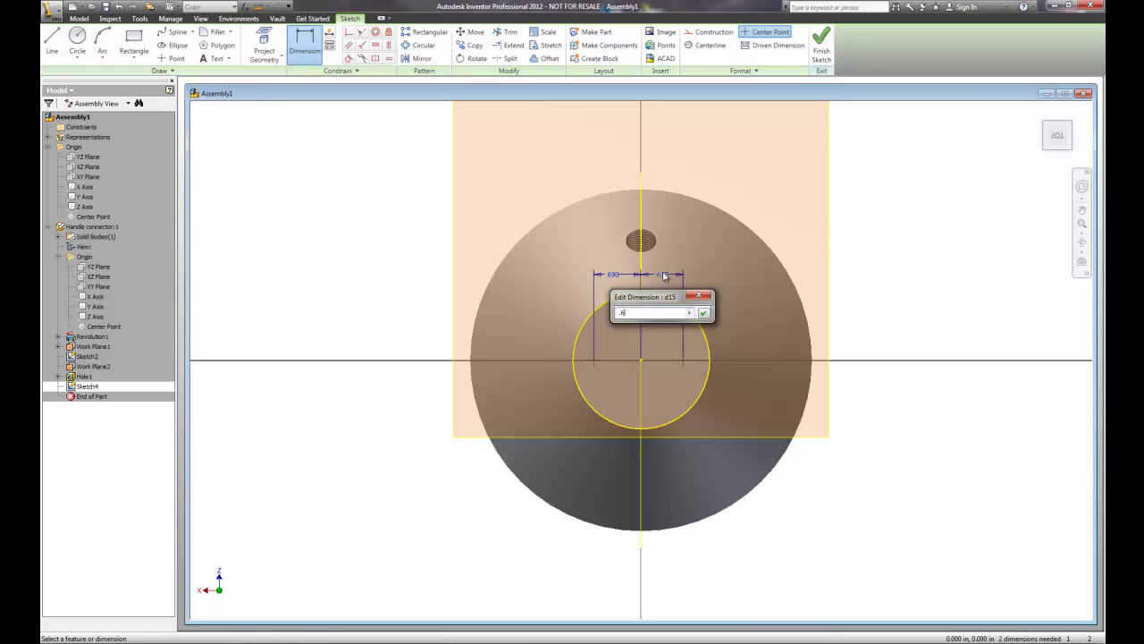
{"action": "key", "text": "Return"}
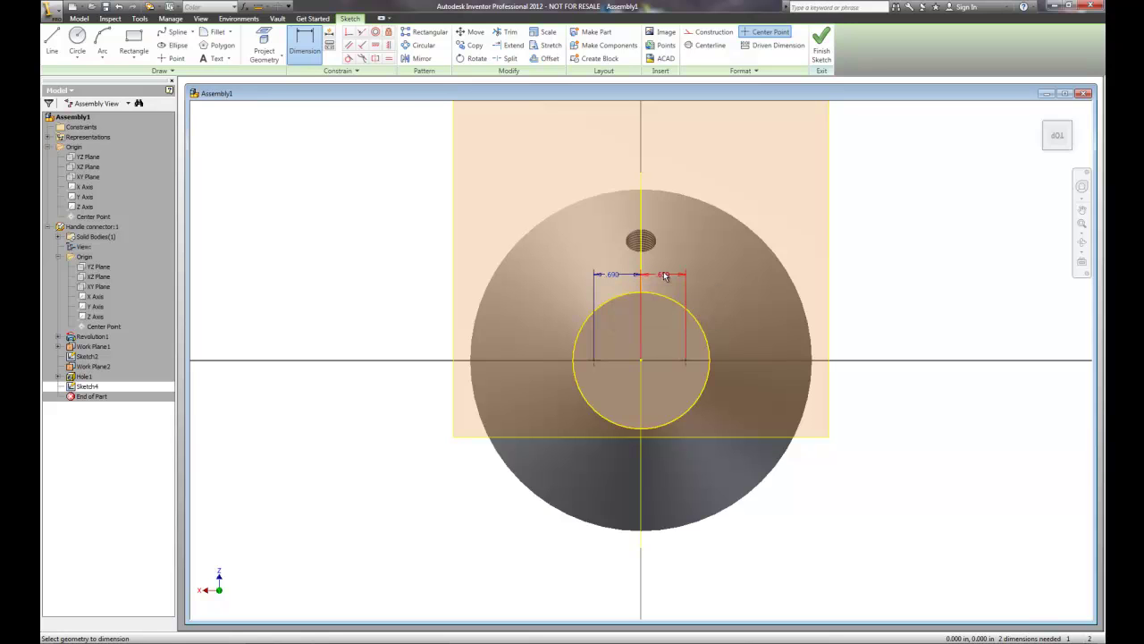
{"action": "double_click", "coordinate": [612, 277]}
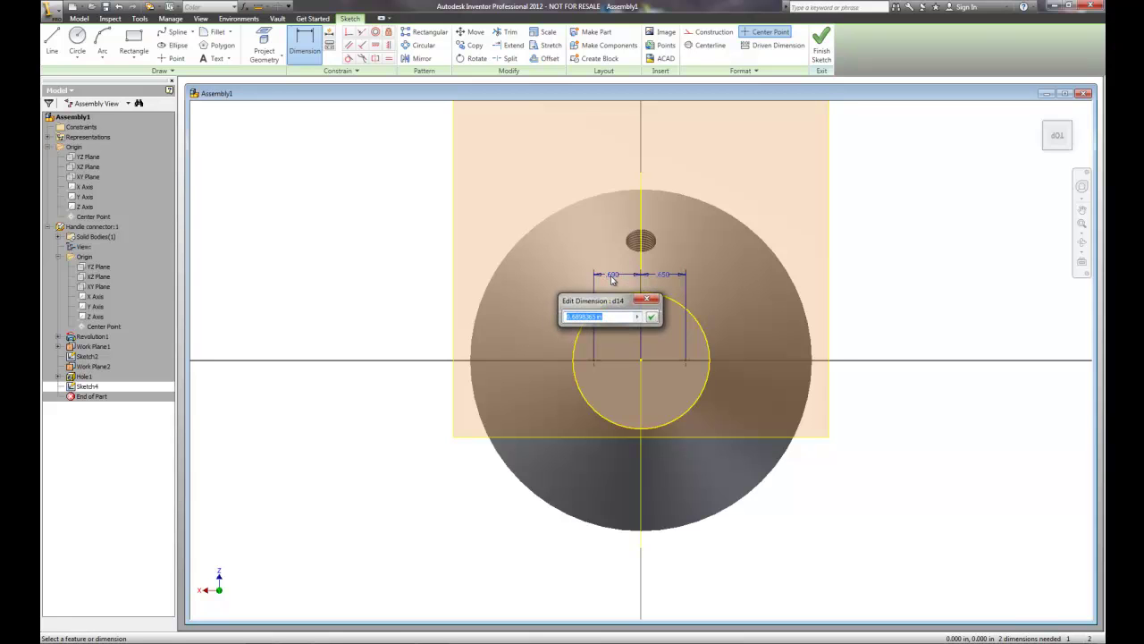
{"action": "type", "text": ".65"}
{"action": "key", "text": "Return"}
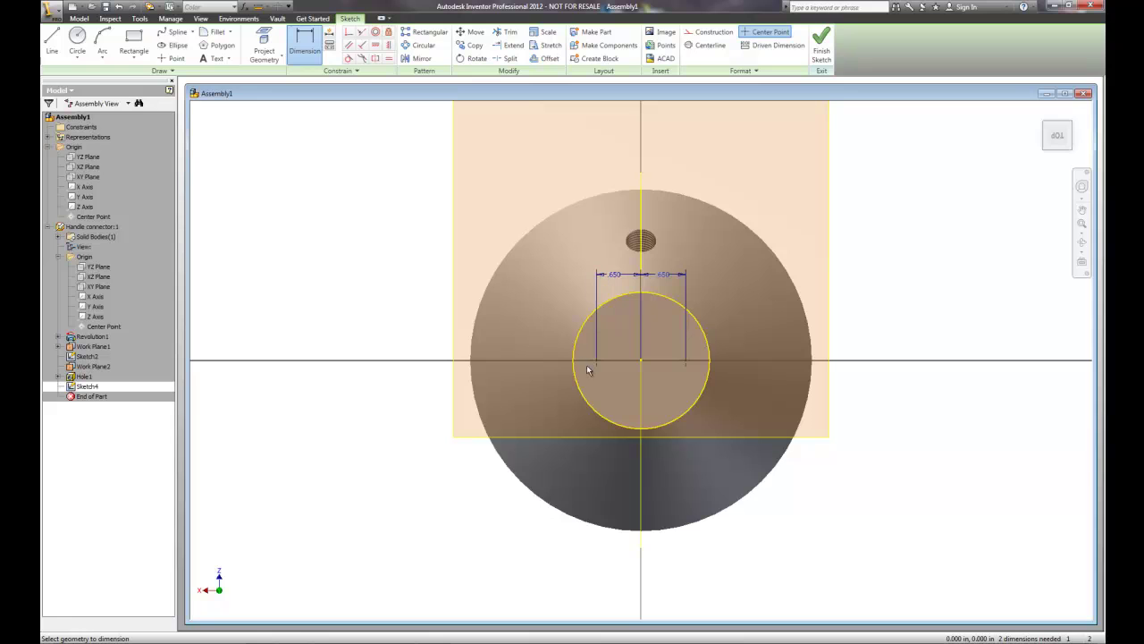
{"action": "left_click", "coordinate": [640, 361]}
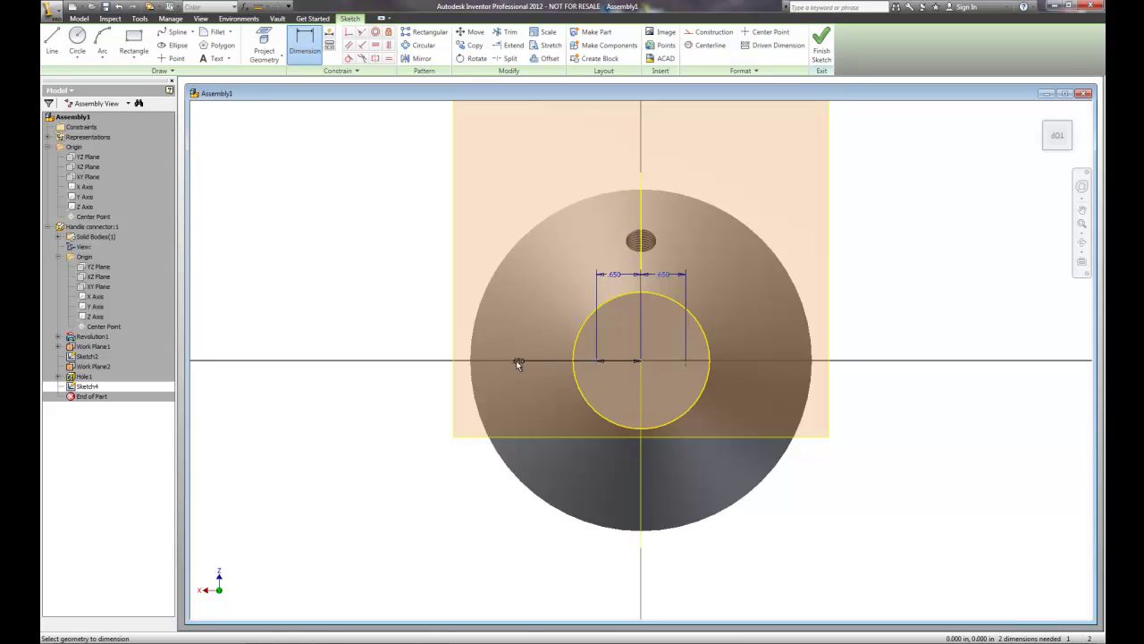
{"action": "key", "text": "Escape"}
{"action": "left_click", "coordinate": [687, 364]}
{"action": "key", "text": "Escape"}
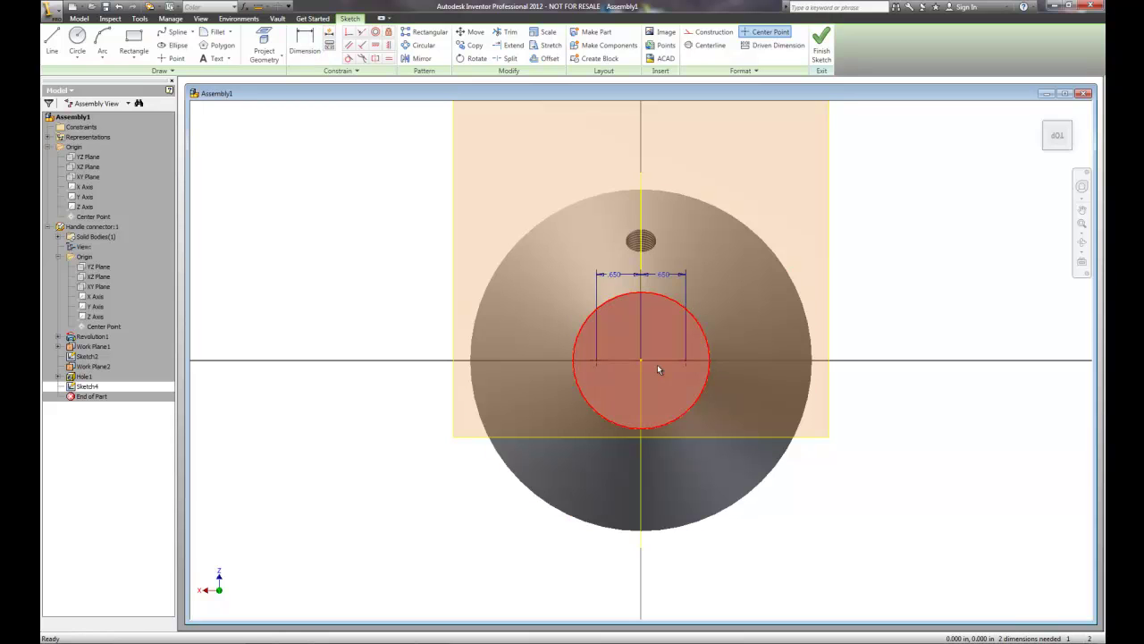
{"action": "scroll", "coordinate": [619, 362], "scroll_direction": "up", "scroll_amount": 5}
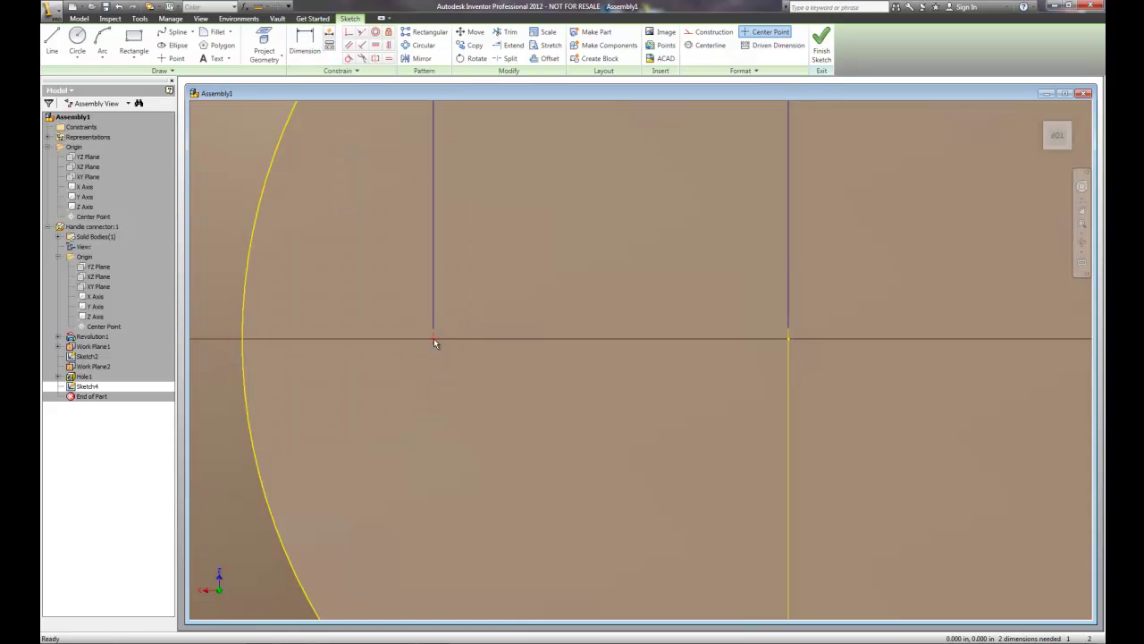
{"action": "scroll", "coordinate": [759, 323], "scroll_direction": "down", "scroll_amount": 5}
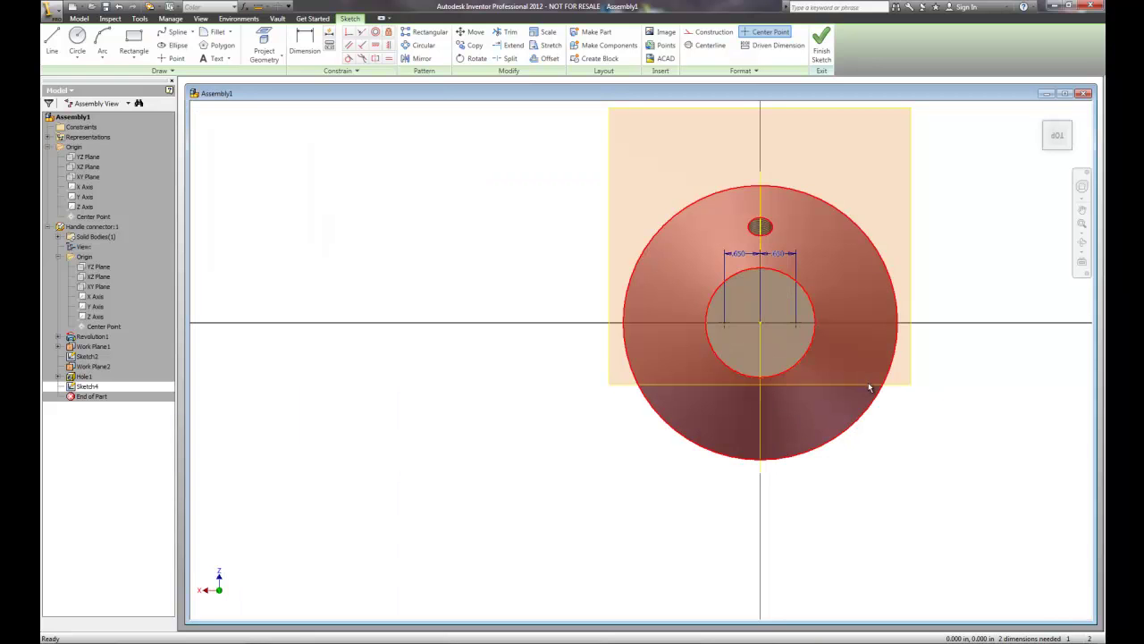
{"action": "left_click", "coordinate": [1081, 208]}
{"action": "mouse_move", "coordinate": [868, 293]}
{"action": "left_mouse_down"}
{"action": "mouse_move", "coordinate": [770, 312]}
{"action": "mouse_move", "coordinate": [707, 358]}
{"action": "left_mouse_up"}
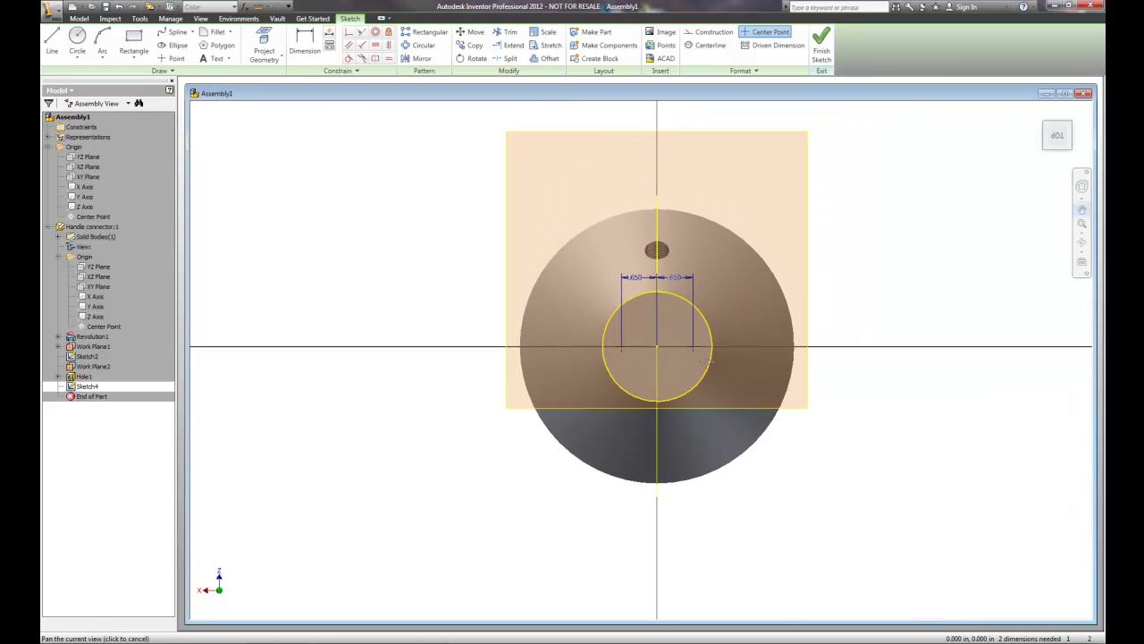
{"action": "left_click", "coordinate": [304, 40]}
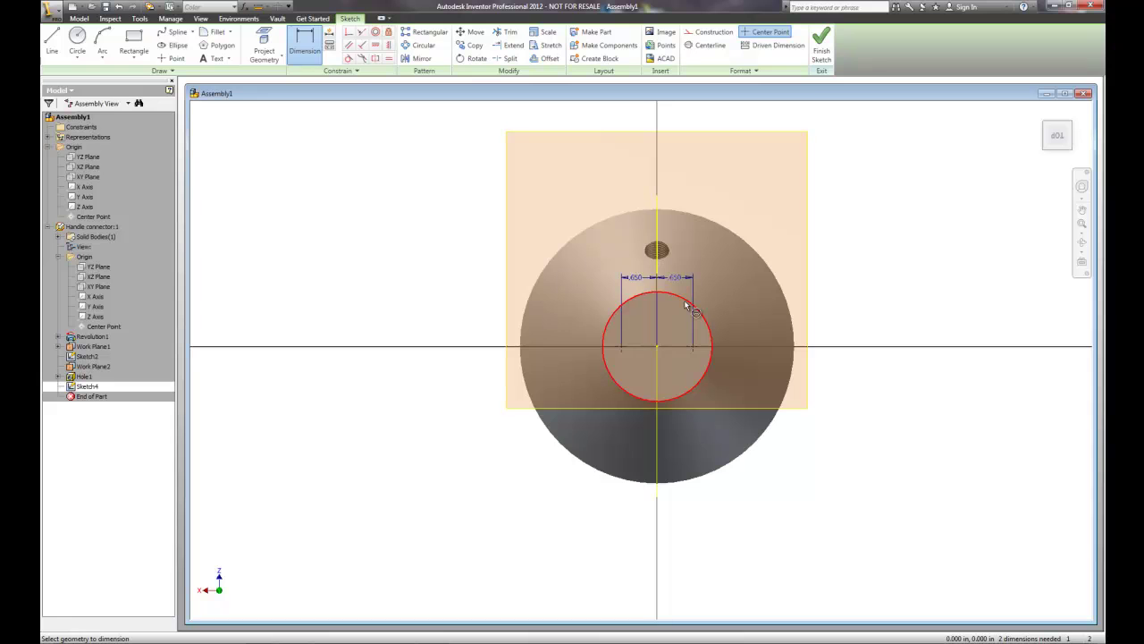
{"action": "left_click", "coordinate": [685, 305]}
{"action": "left_click", "coordinate": [694, 349]}
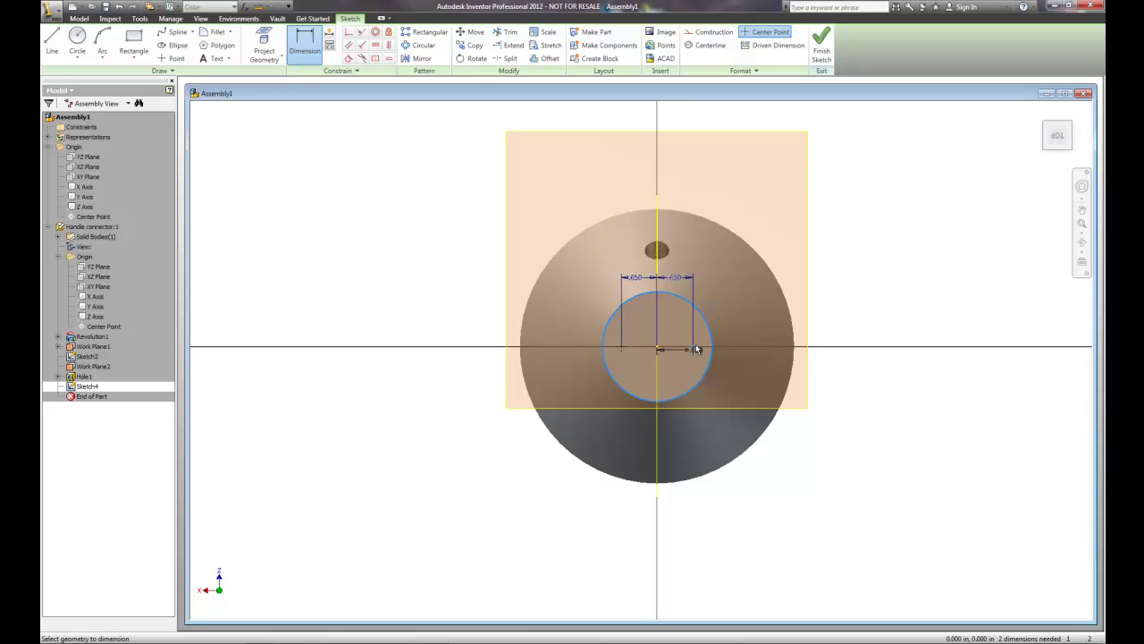
{"action": "scroll", "coordinate": [696, 349], "scroll_direction": "up", "scroll_amount": 5}
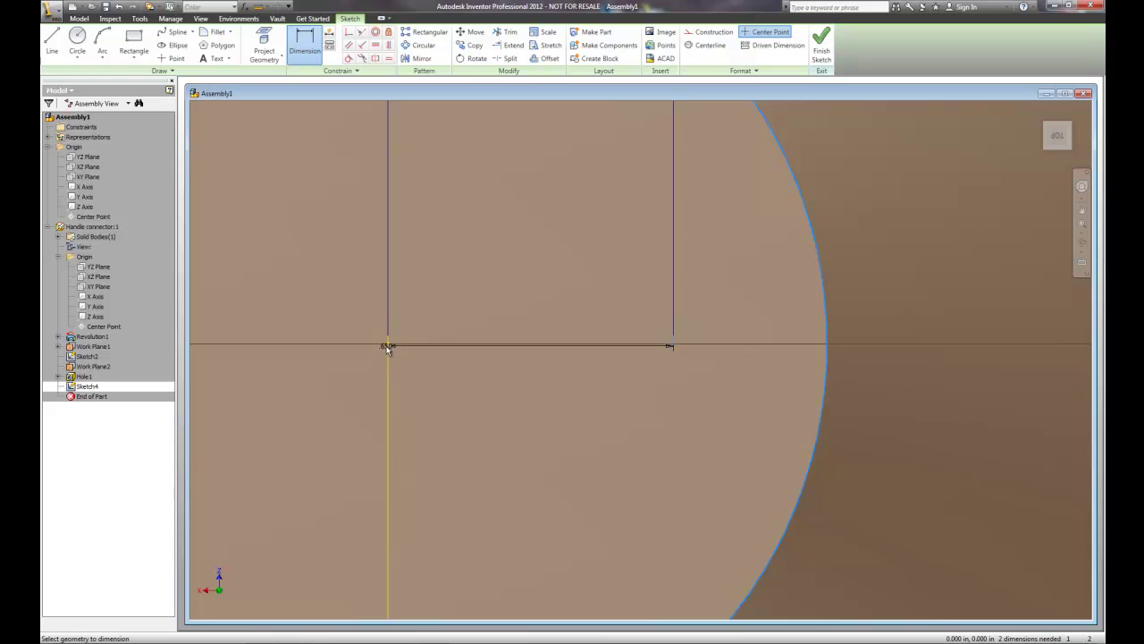
{"action": "key", "text": "Escape"}
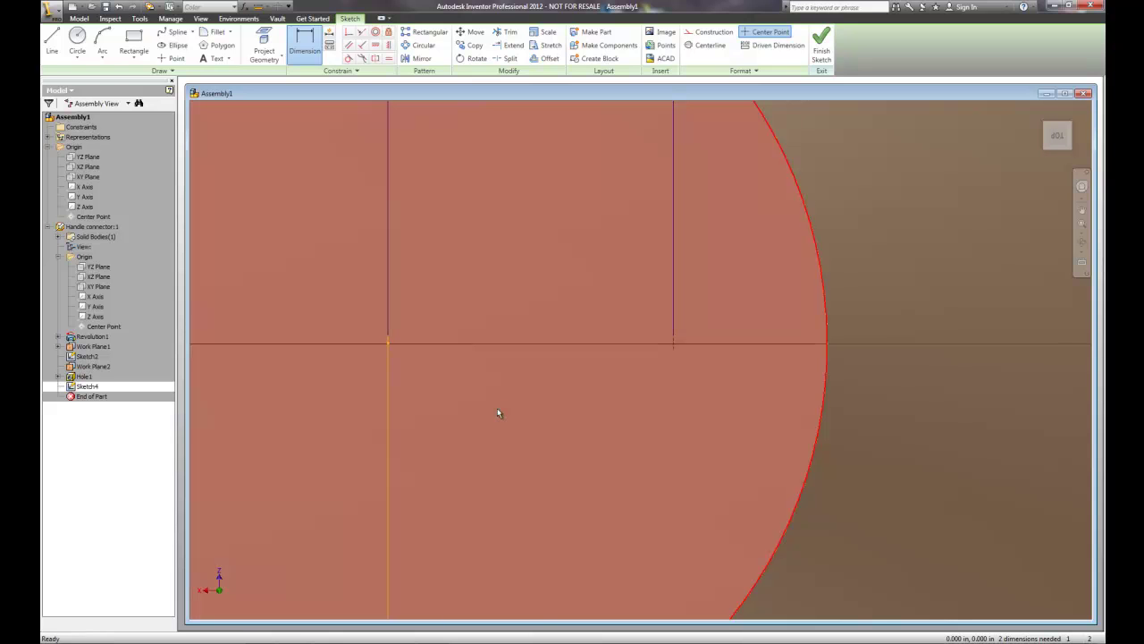
{"action": "scroll", "coordinate": [790, 313], "scroll_direction": "down", "scroll_amount": 5}
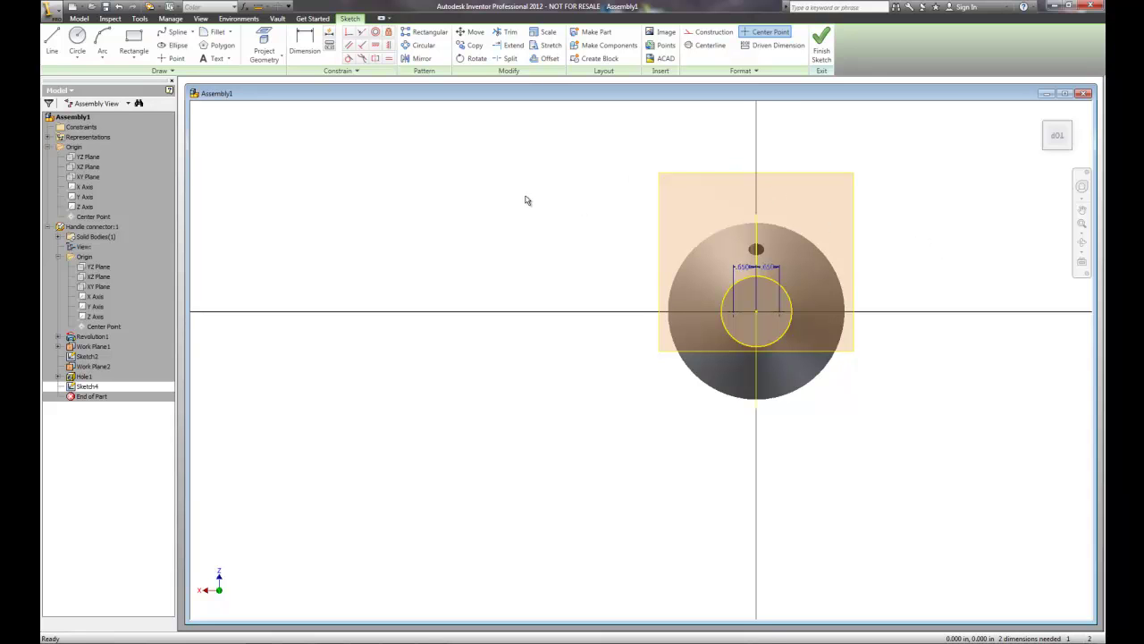
- Constrain both sketch points horizontally with the flat top face's centre and finish the sketch
{"action": "left_click", "coordinate": [376, 49]}
{"action": "left_click", "coordinate": [733, 311]}
{"action": "left_click", "coordinate": [781, 320]}
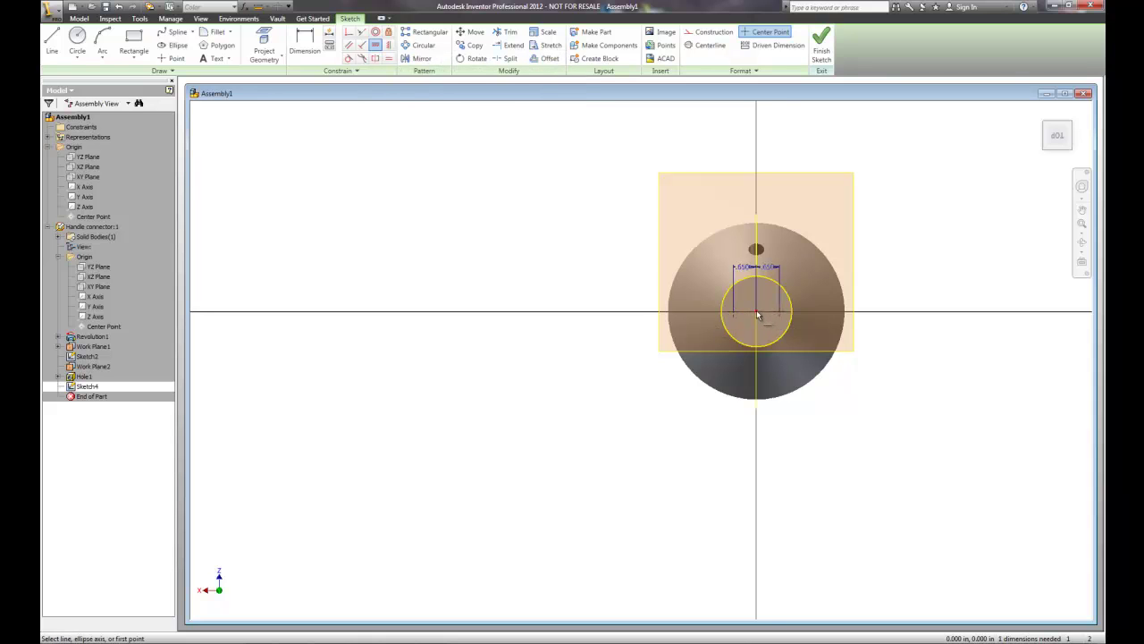
{"action": "left_click", "coordinate": [756, 312]}
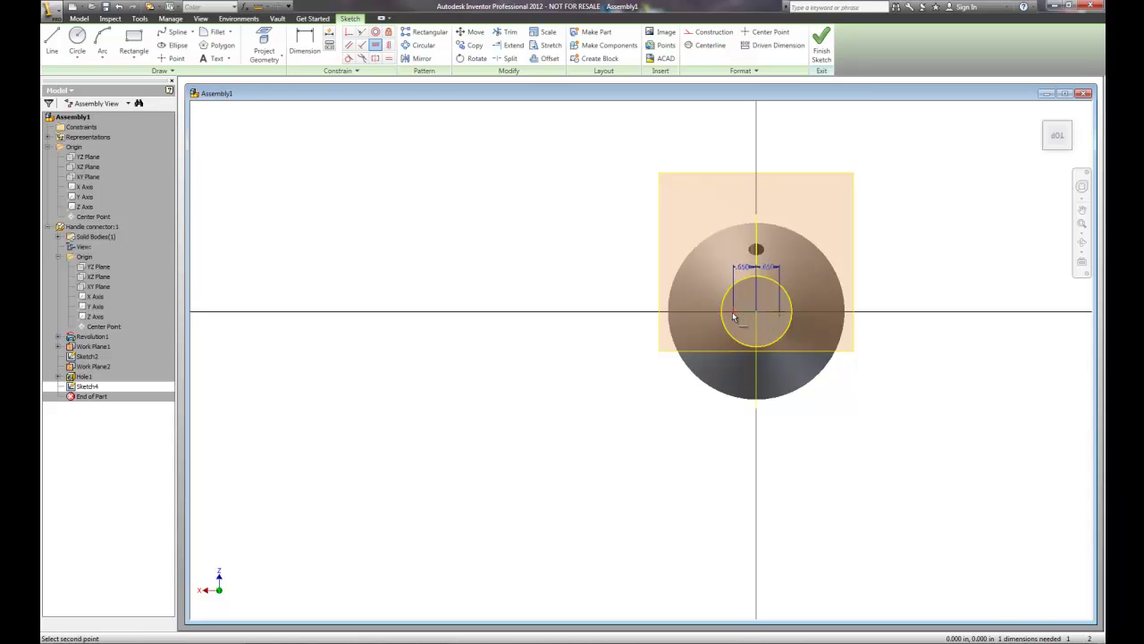
{"action": "left_click", "coordinate": [734, 322]}
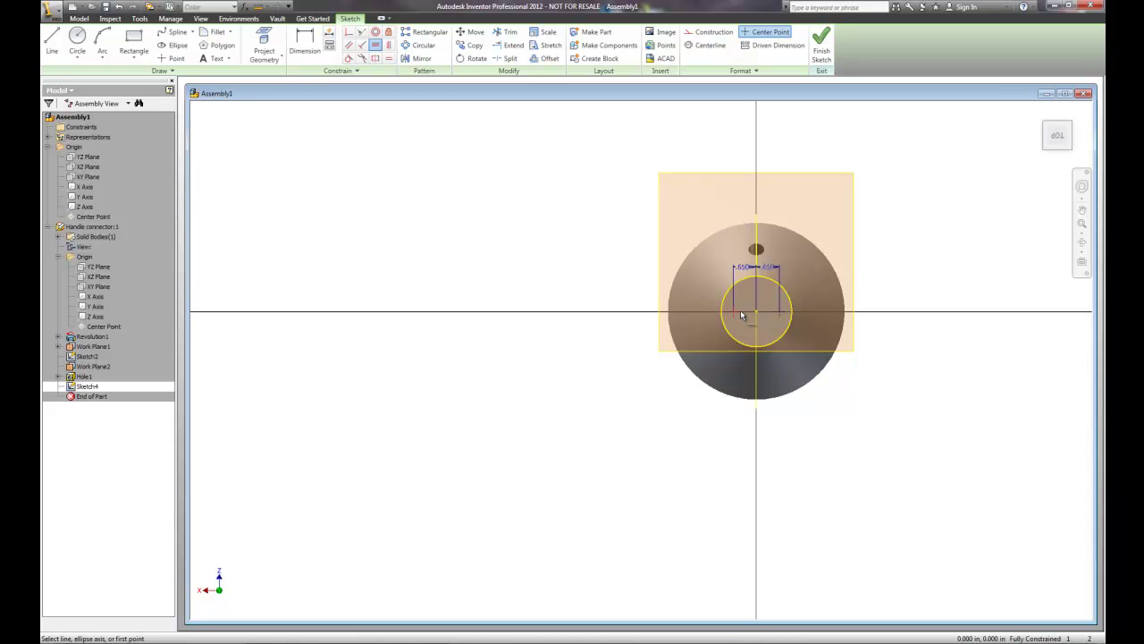
{"action": "key", "text": "Escape"}
{"action": "left_click", "coordinate": [822, 51]}
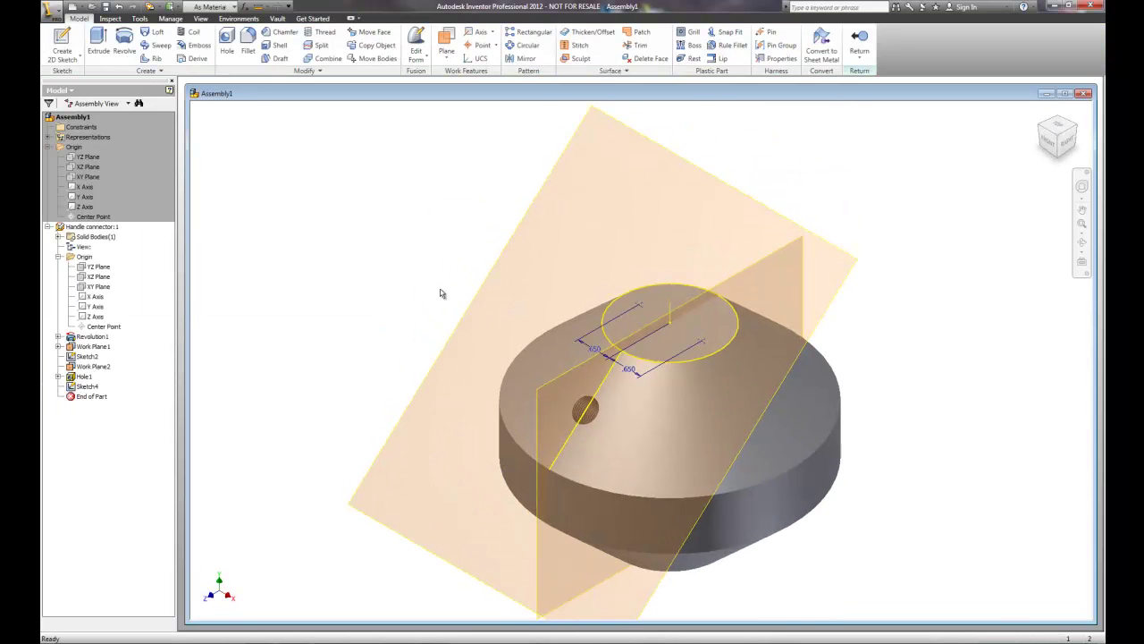
- Set up a counterbored clearance hole for a 1/4 hex head bolt, with the counterbore diameter set to 0.50 in
{"action": "left_click", "coordinate": [226, 40]}
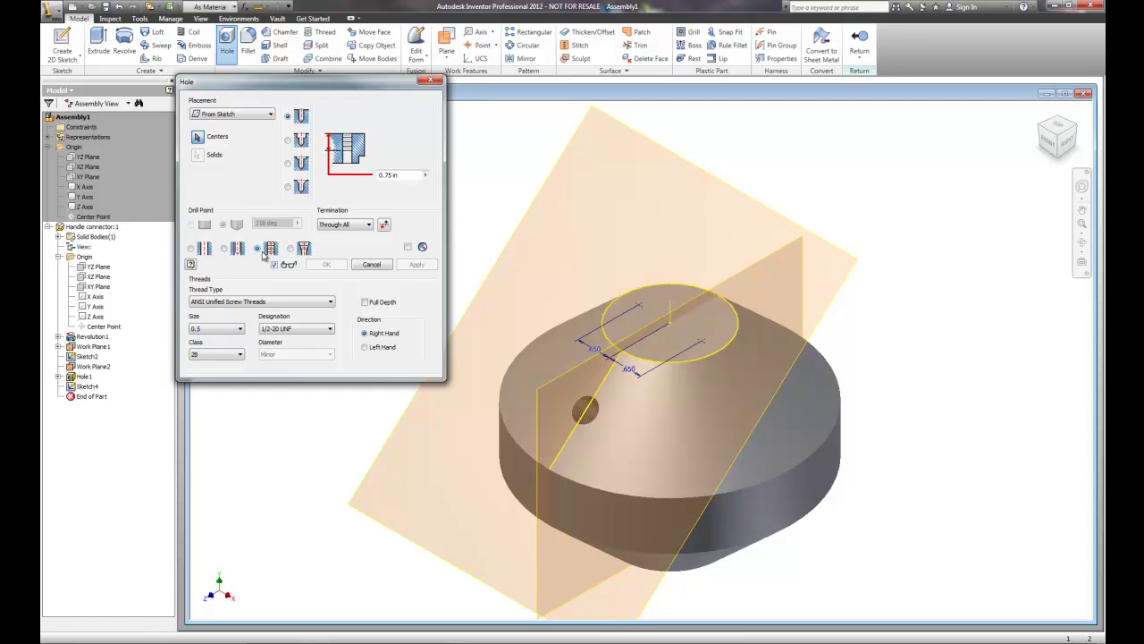
{"action": "left_click", "coordinate": [229, 252]}
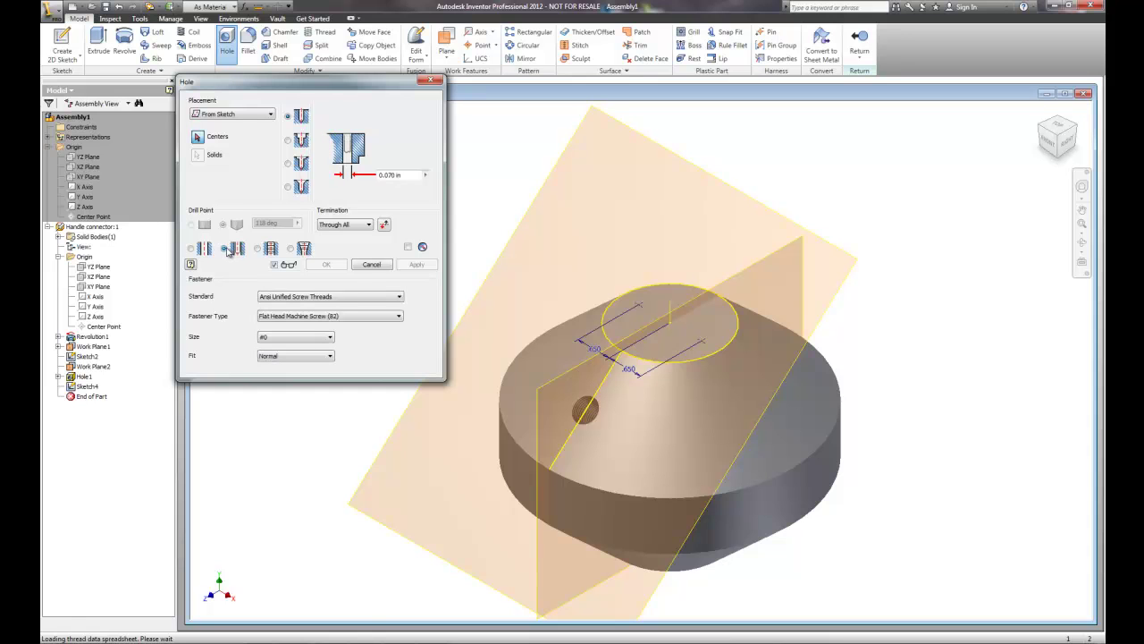
{"action": "left_click", "coordinate": [288, 141]}
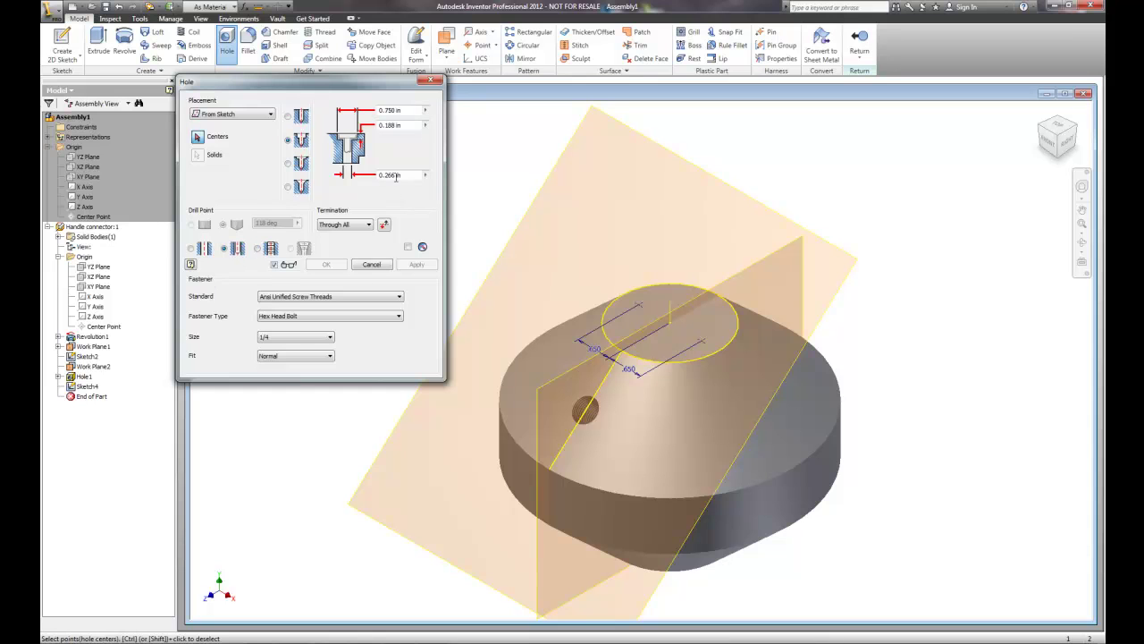
{"action": "left_click", "coordinate": [403, 175]}
{"action": "left_click", "coordinate": [404, 174]}
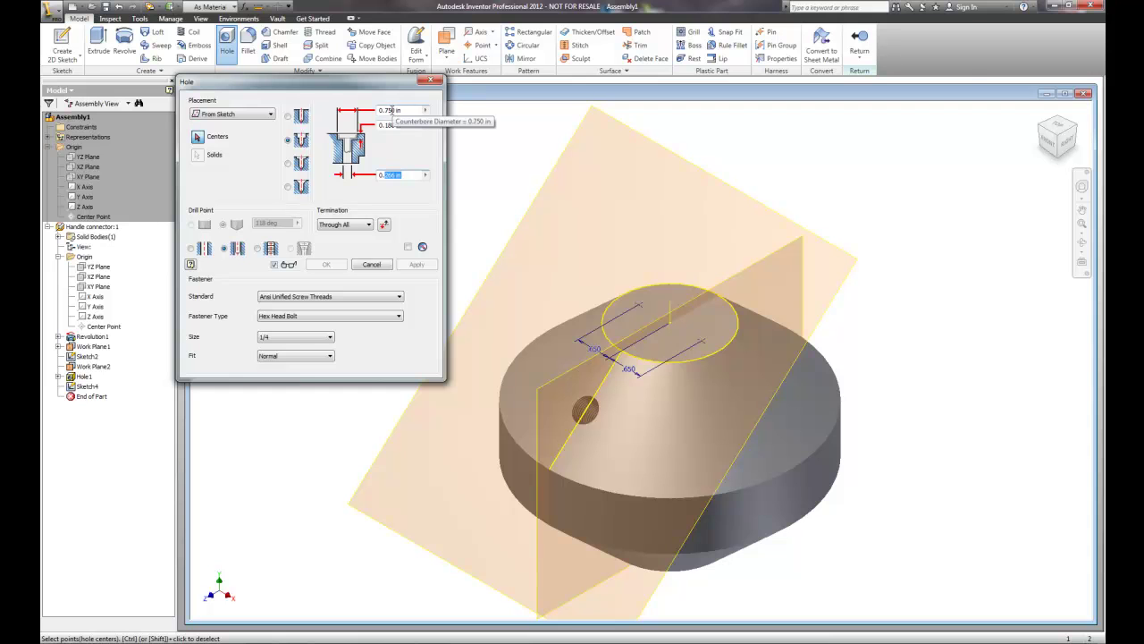
{"action": "double_click", "coordinate": [388, 110]}
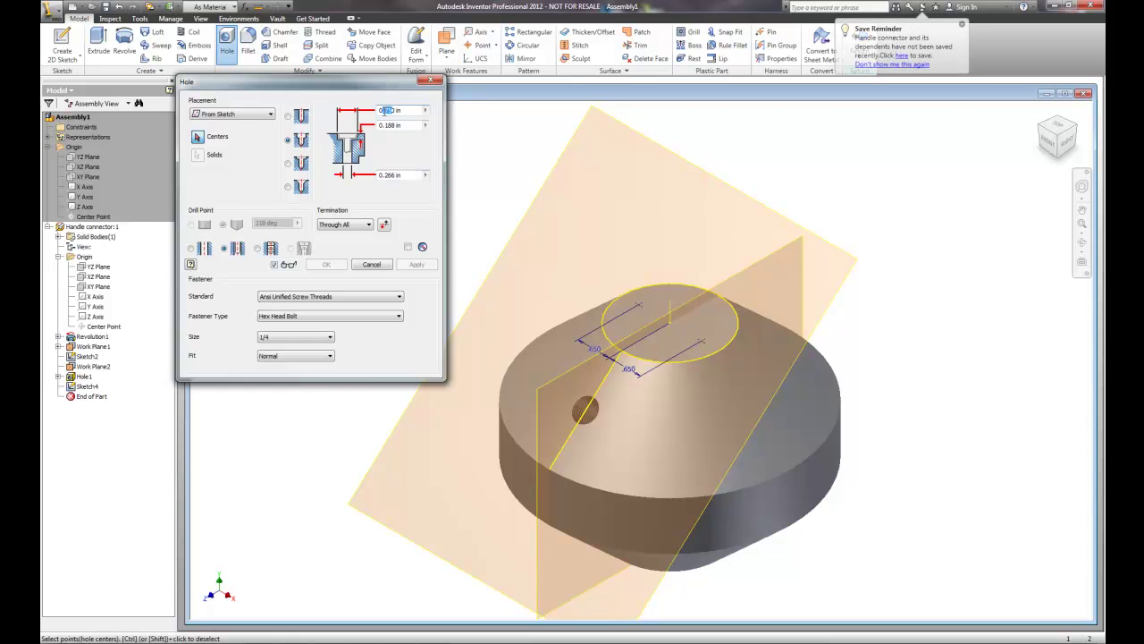
{"action": "left_click_drag", "start_coordinate": [399, 110], "coordinate": [386, 110]}
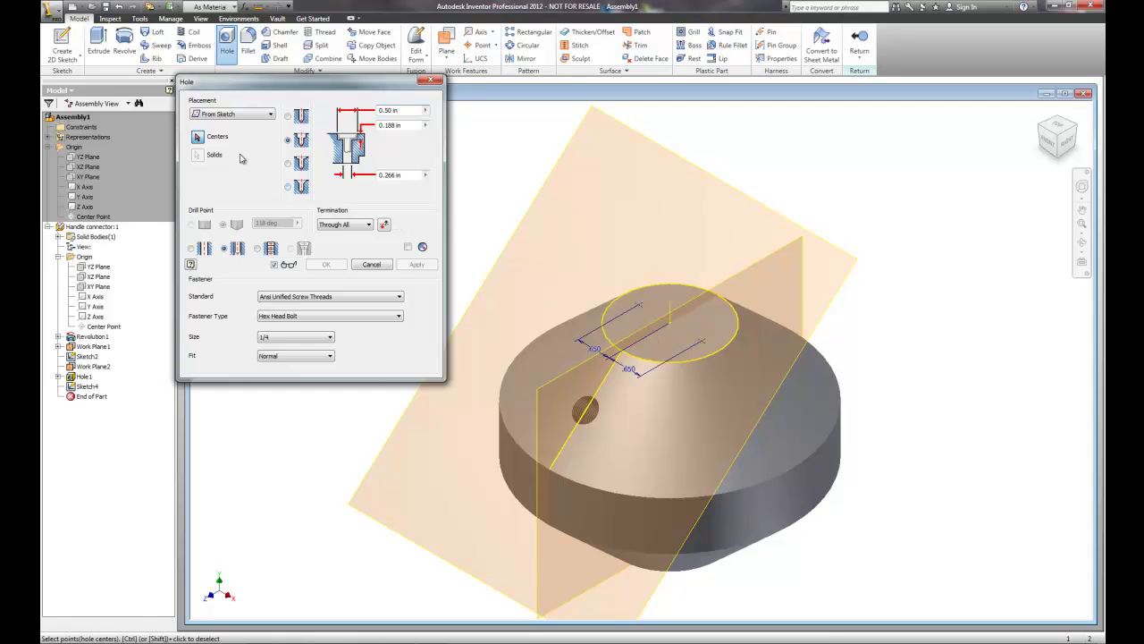
- Create the counterbored holes through the whole part at both sketched points on the flat top face
{"action": "left_click", "coordinate": [640, 306]}
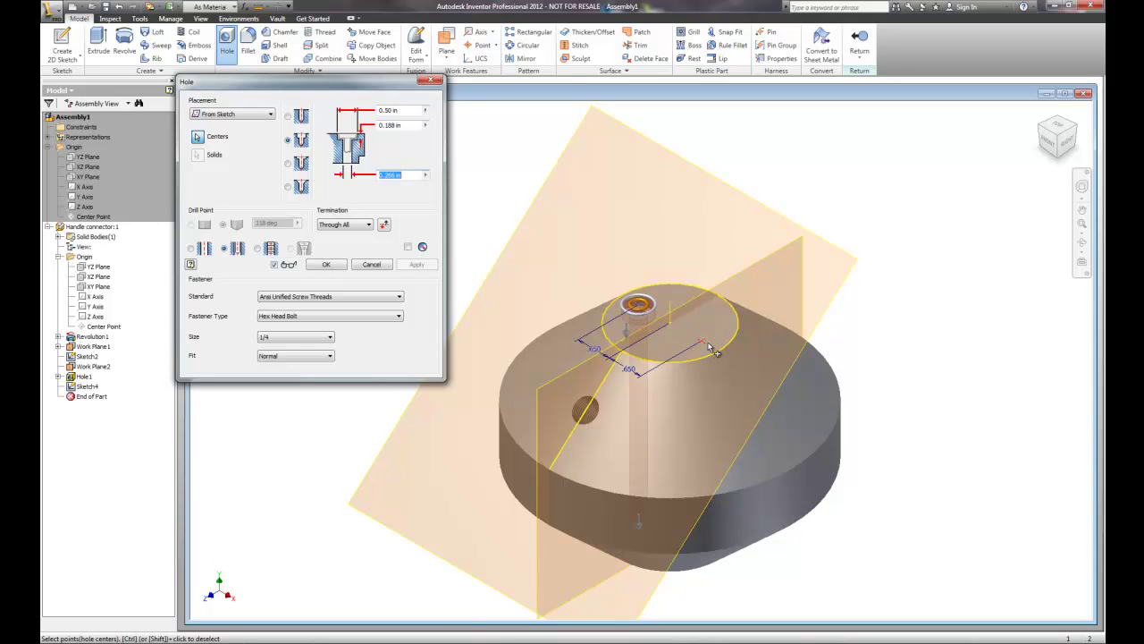
{"action": "left_click", "coordinate": [703, 343]}
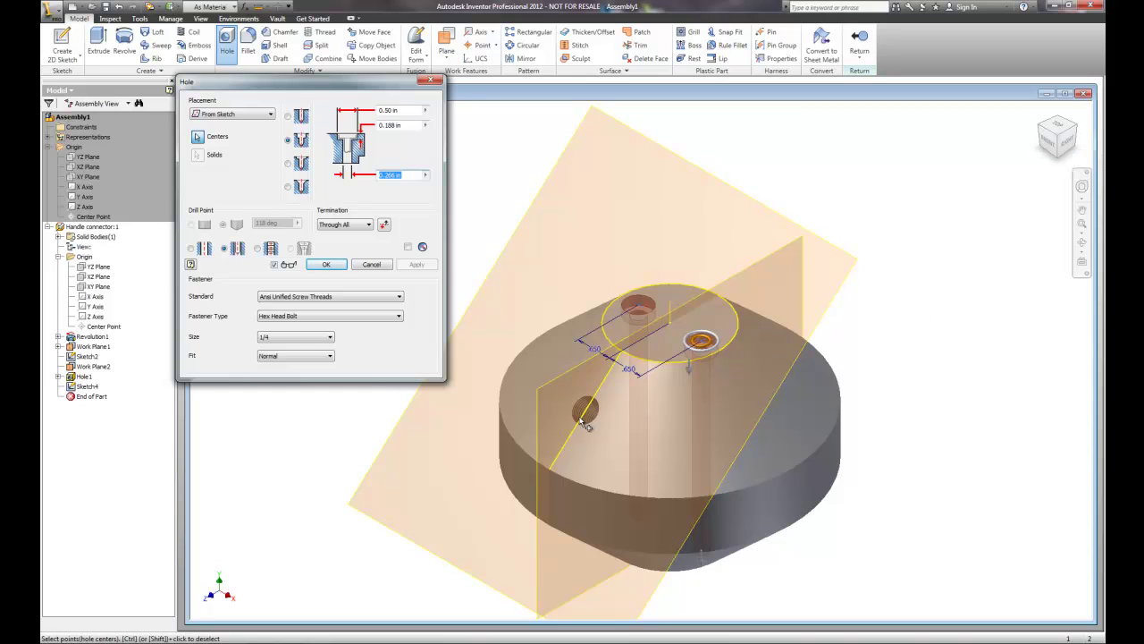
{"action": "left_click", "coordinate": [328, 266]}
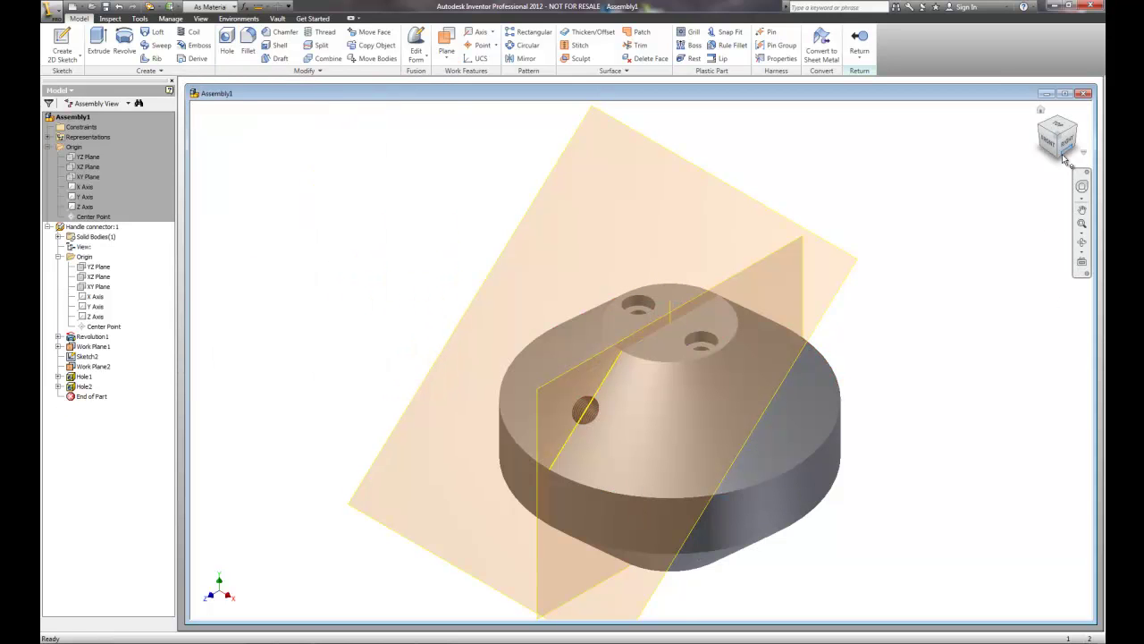
- Return from part editing to the assembly and start placing a component from the Content Center
{"action": "mouse_move", "coordinate": [1059, 143]}
{"action": "left_mouse_down"}
{"action": "mouse_move", "coordinate": [1043, 202]}
{"action": "mouse_move", "coordinate": [1075, 122]}
{"action": "left_mouse_up"}
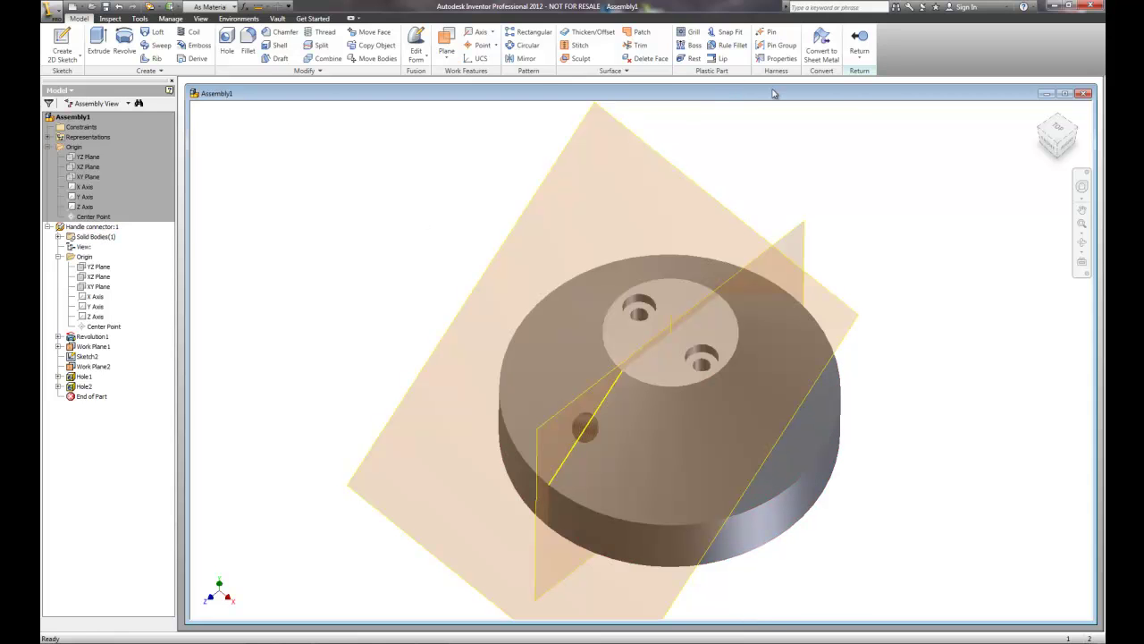
{"action": "left_click", "coordinate": [859, 41]}
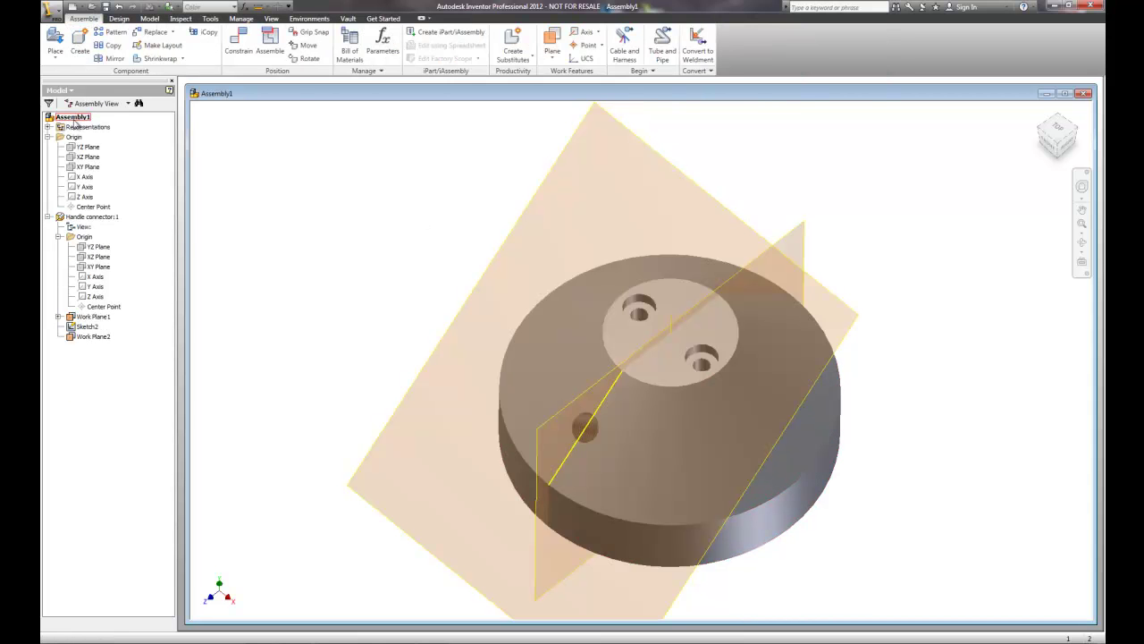
{"action": "left_click", "coordinate": [55, 56]}
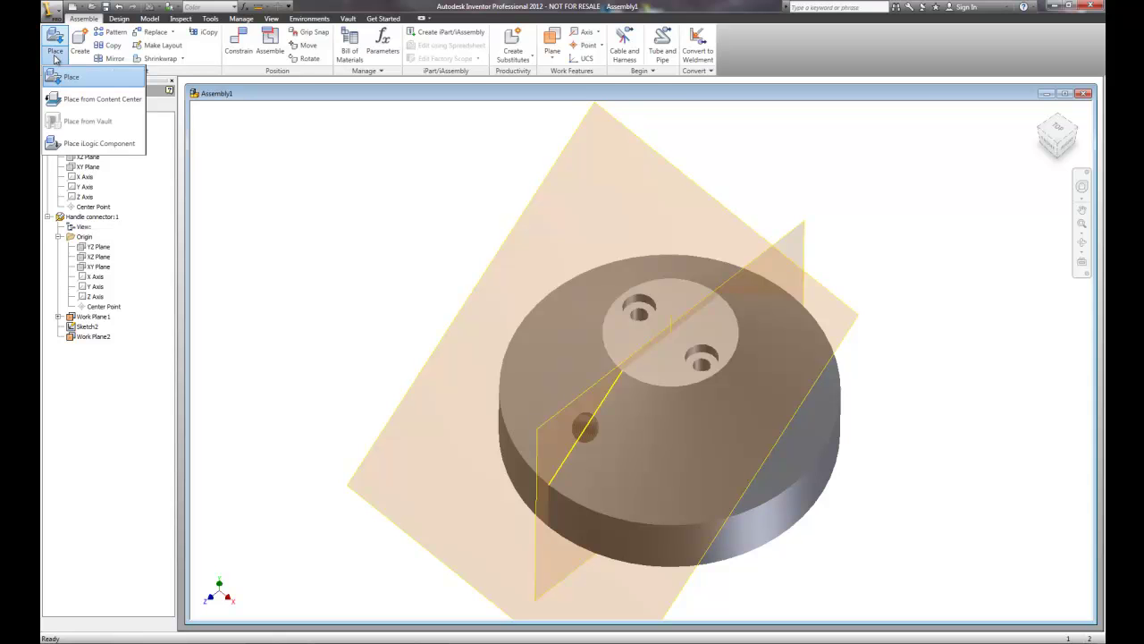
{"action": "left_click", "coordinate": [79, 101]}
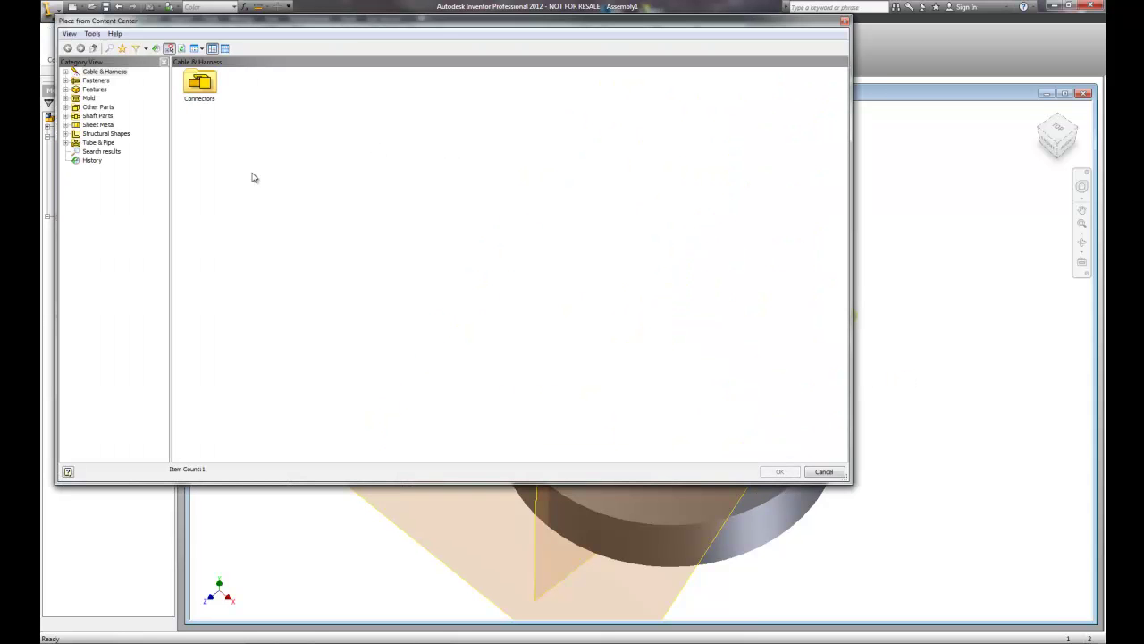
- Choose the Hexagon Socket Head Cap Screw - Inch from the Content Center's socket head bolts under Fasteners
{"action": "left_click", "coordinate": [93, 81]}
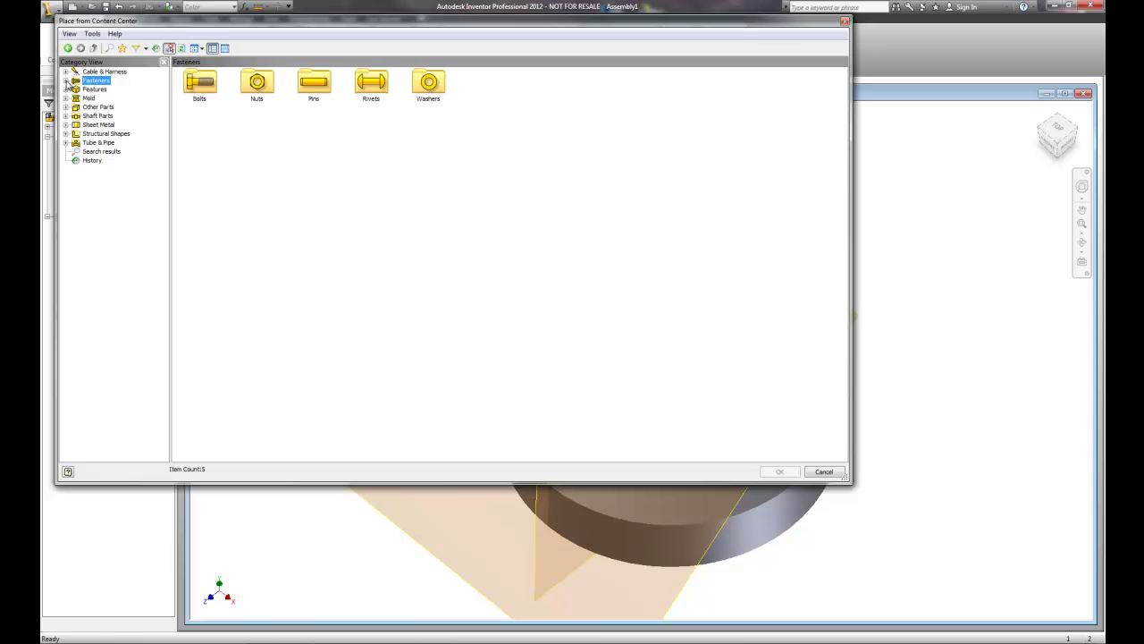
{"action": "left_click", "coordinate": [65, 81]}
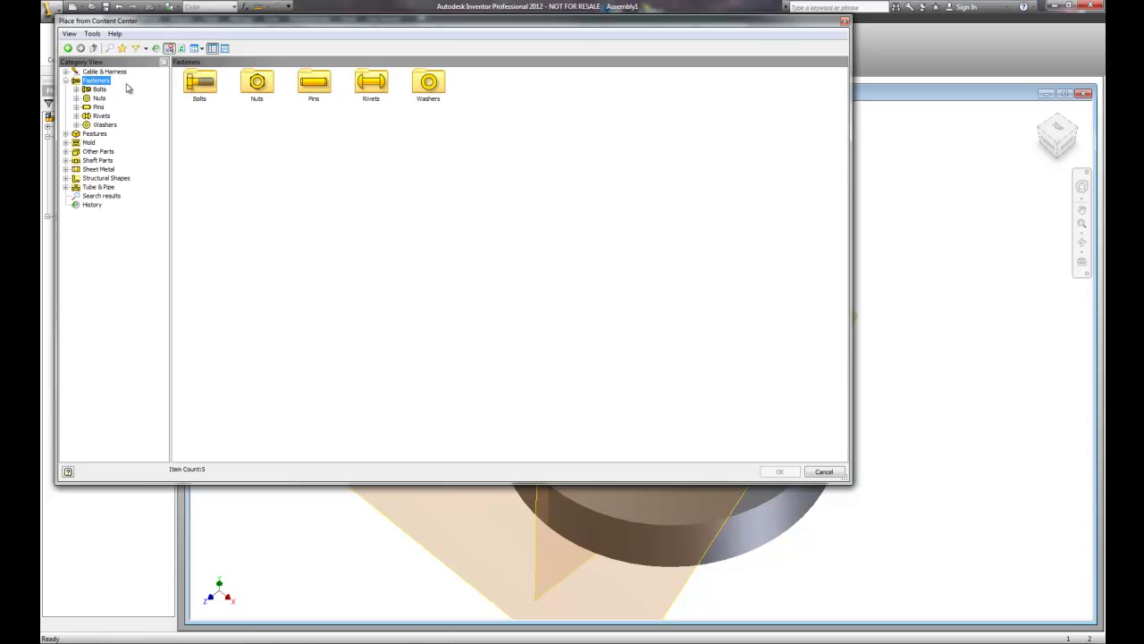
{"action": "double_click", "coordinate": [201, 86]}
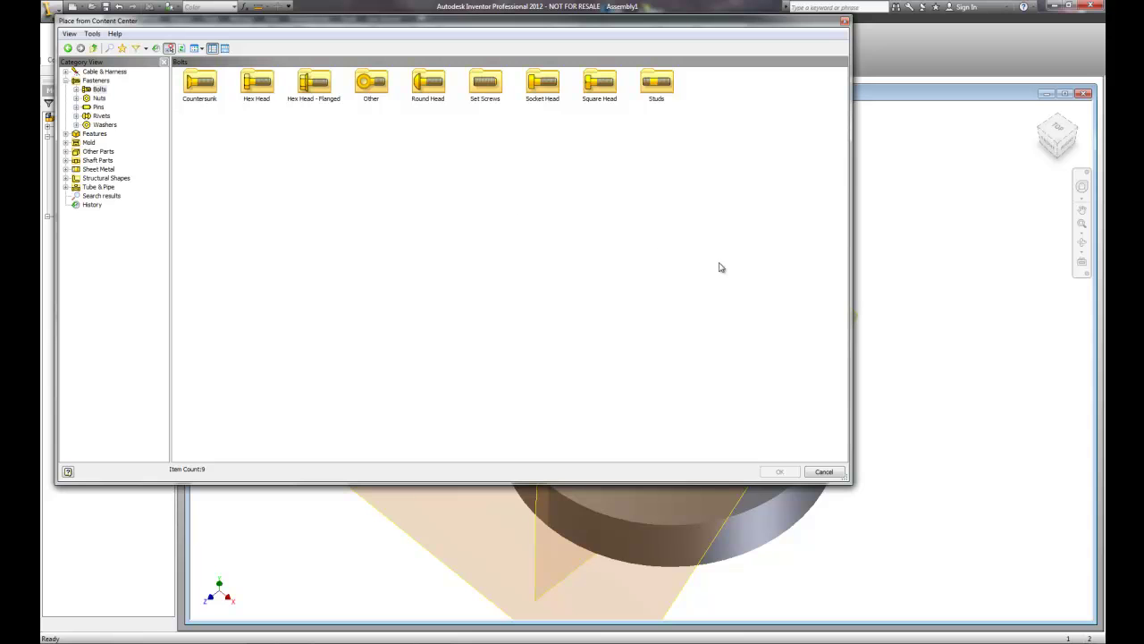
{"action": "double_click", "coordinate": [547, 89]}
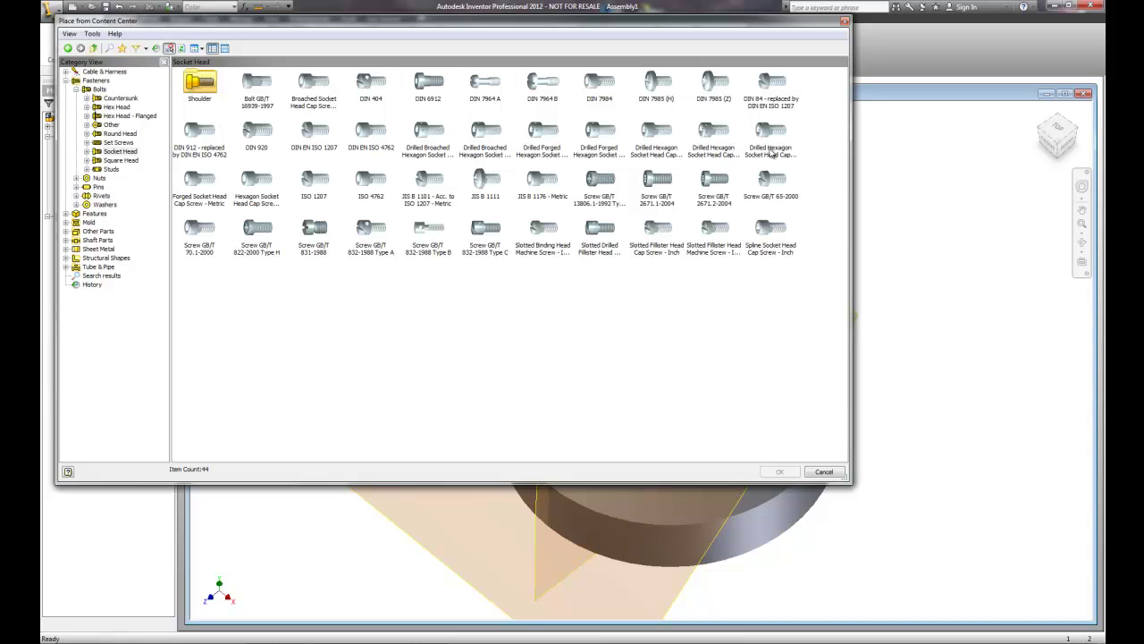
{"action": "left_click", "coordinate": [261, 204]}
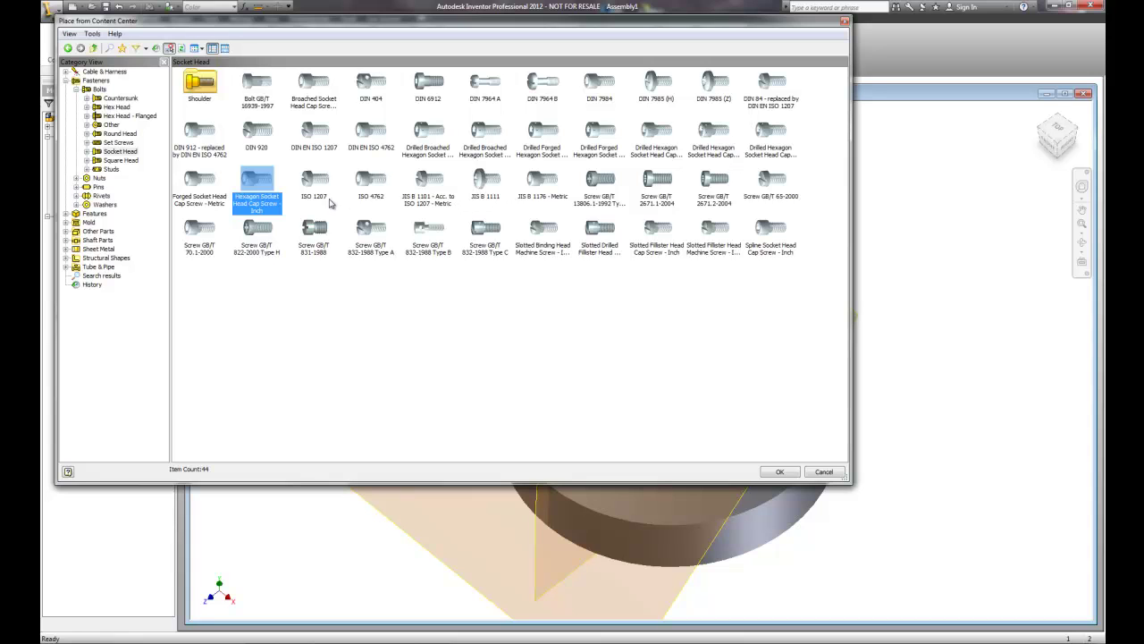
{"action": "double_click", "coordinate": [257, 192]}
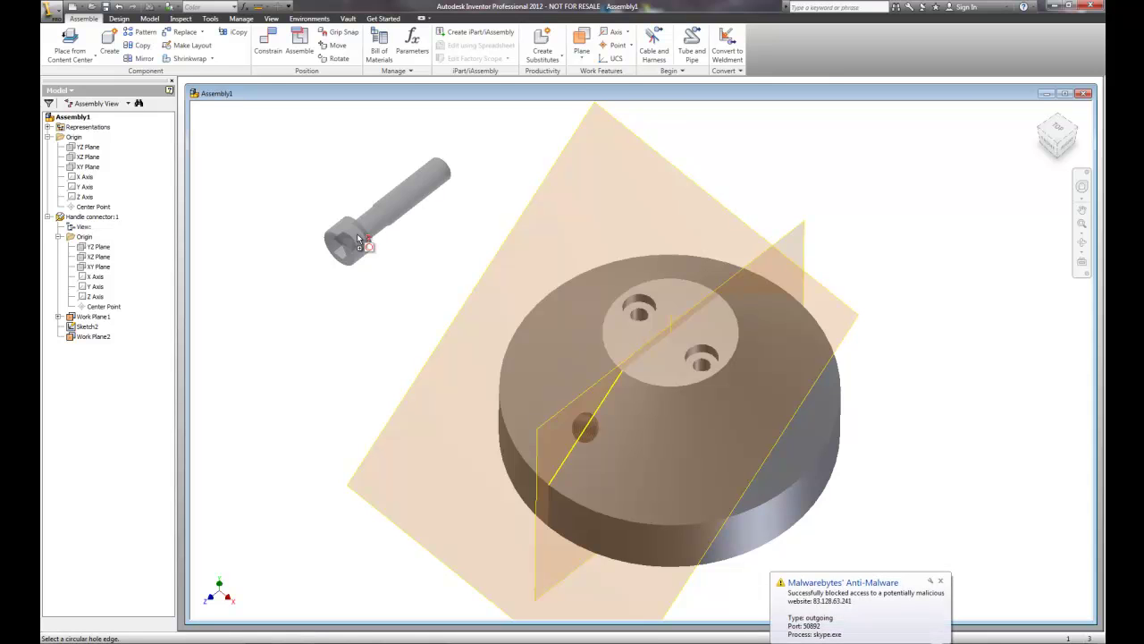
- Specify the cap screw with 1/4 thread, 4.25 in nominal length and UNF thread type, and apply the selection
{"action": "left_click", "coordinate": [357, 234]}
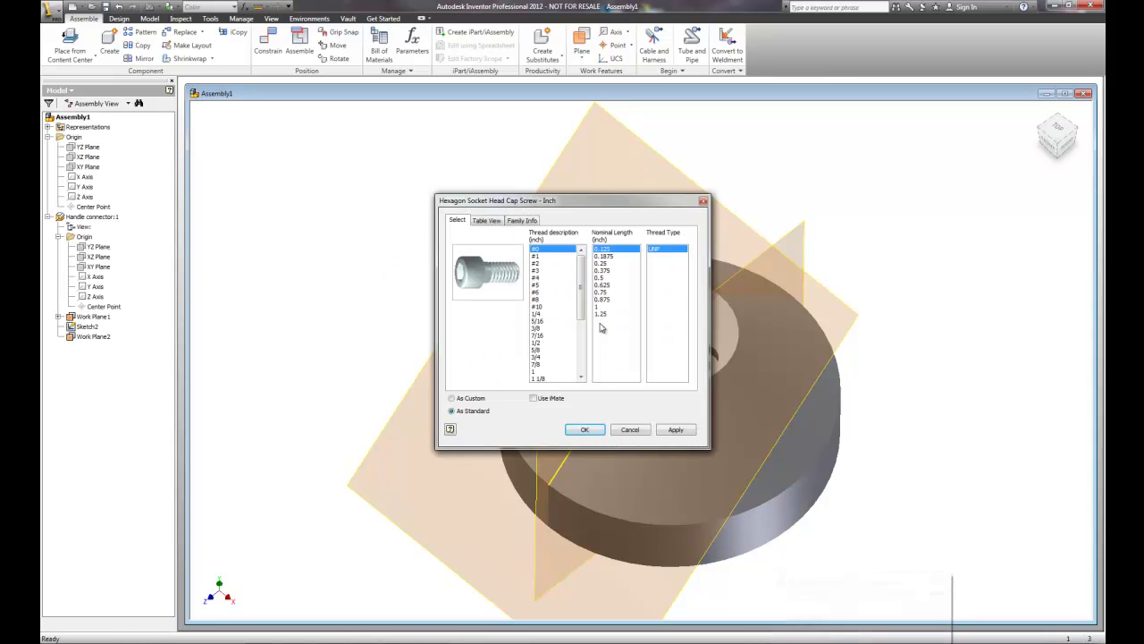
{"action": "left_click_drag", "start_coordinate": [580, 285], "coordinate": [582, 304]}
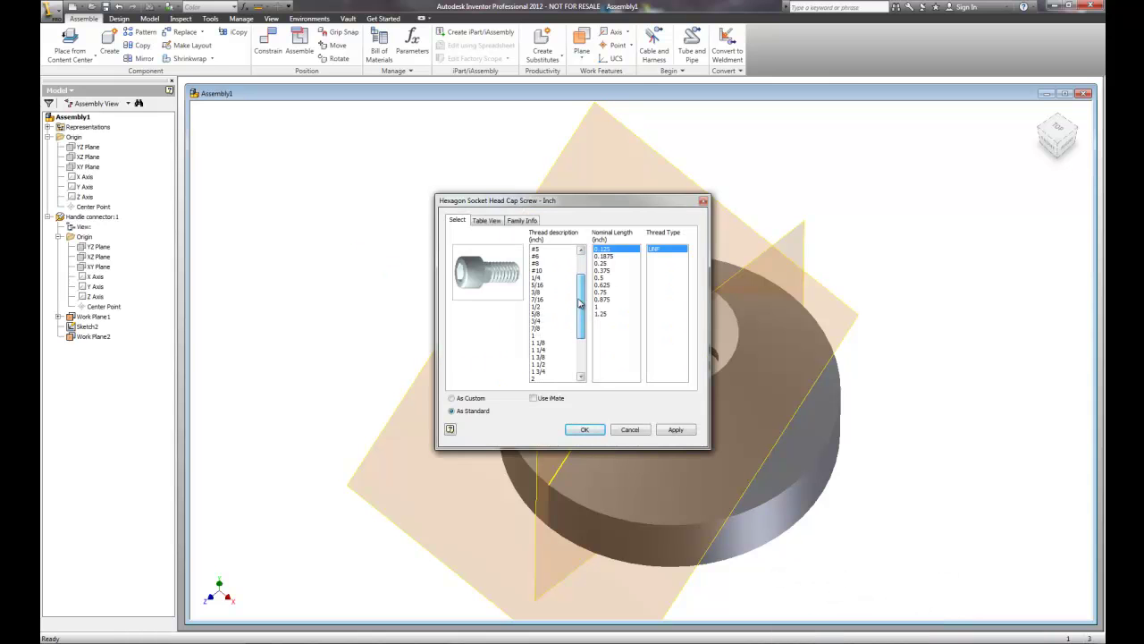
{"action": "left_click", "coordinate": [538, 278]}
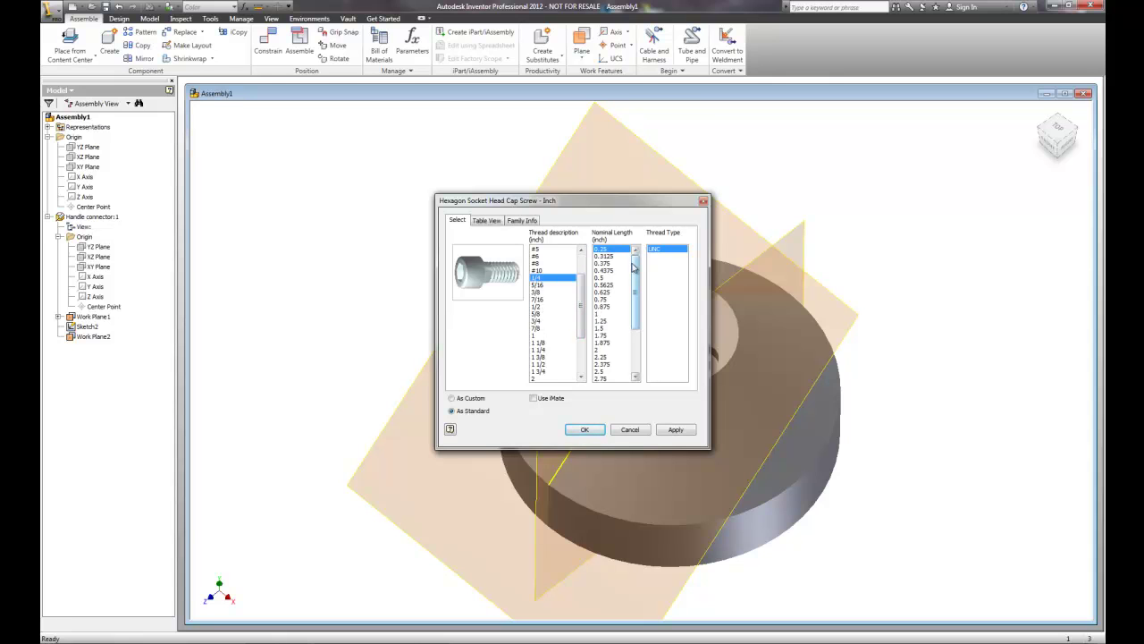
{"action": "left_click_drag", "start_coordinate": [633, 267], "coordinate": [636, 331]}
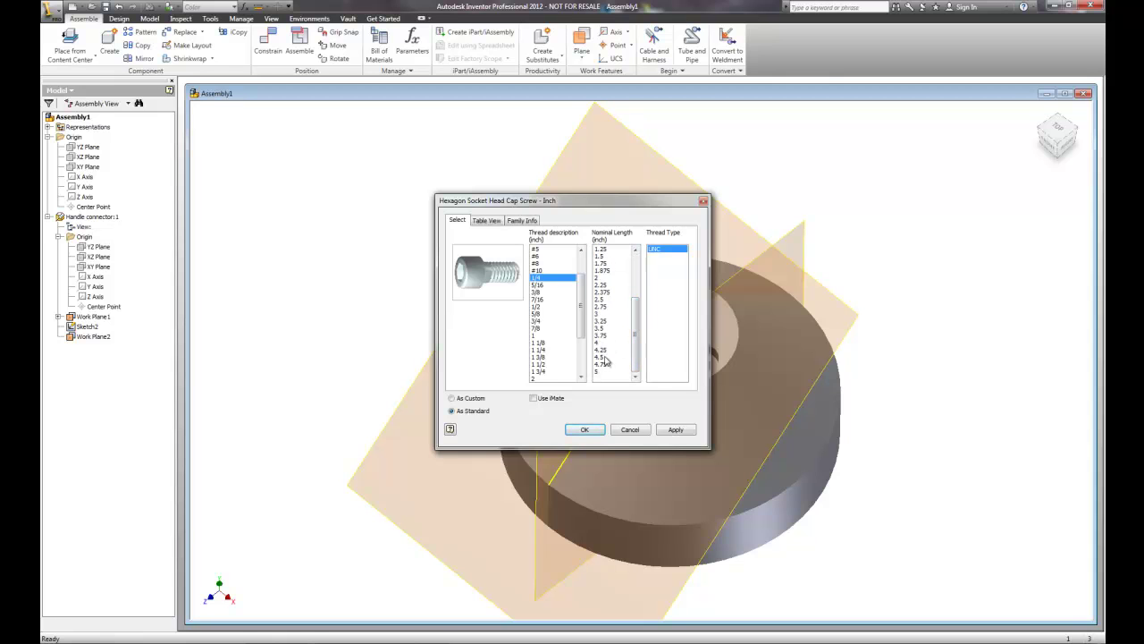
{"action": "left_click", "coordinate": [604, 349]}
{"action": "left_click", "coordinate": [657, 258]}
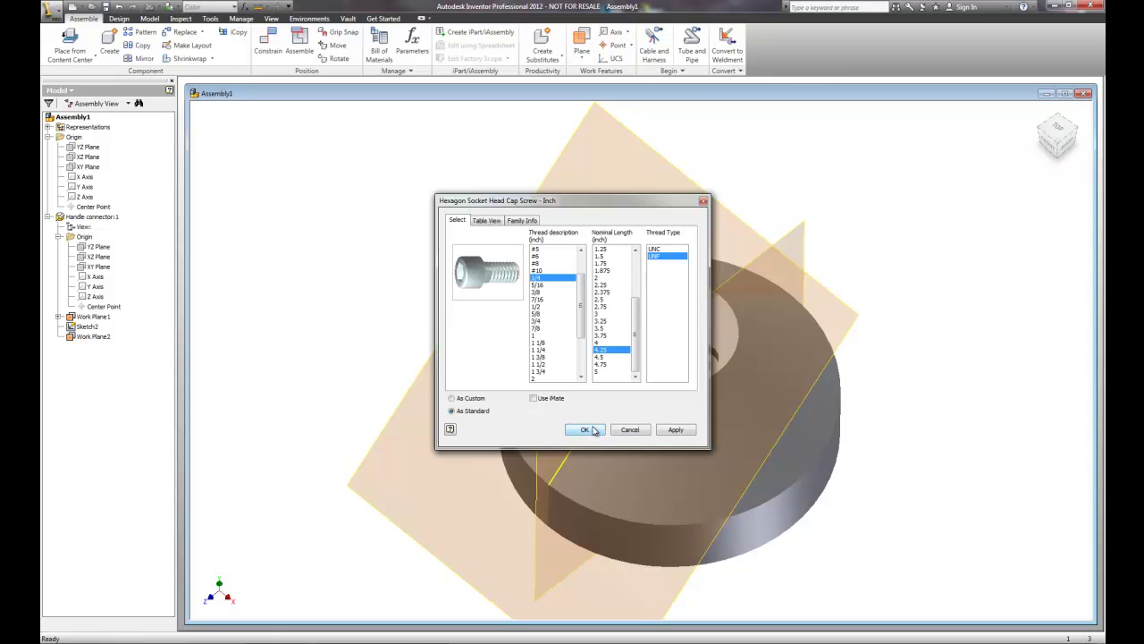
{"action": "left_click", "coordinate": [680, 430]}
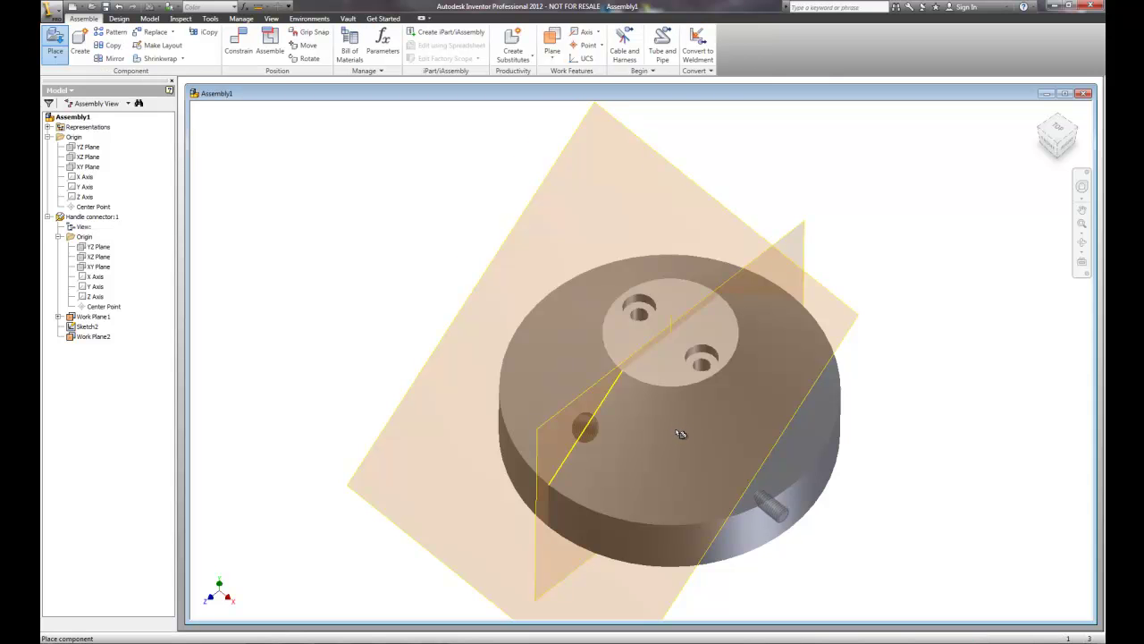
- Place two of the cap screws one above the other beside the handle connector and end the placement
{"action": "left_click_drag", "start_coordinate": [640, 312], "coordinate": [533, 232]}
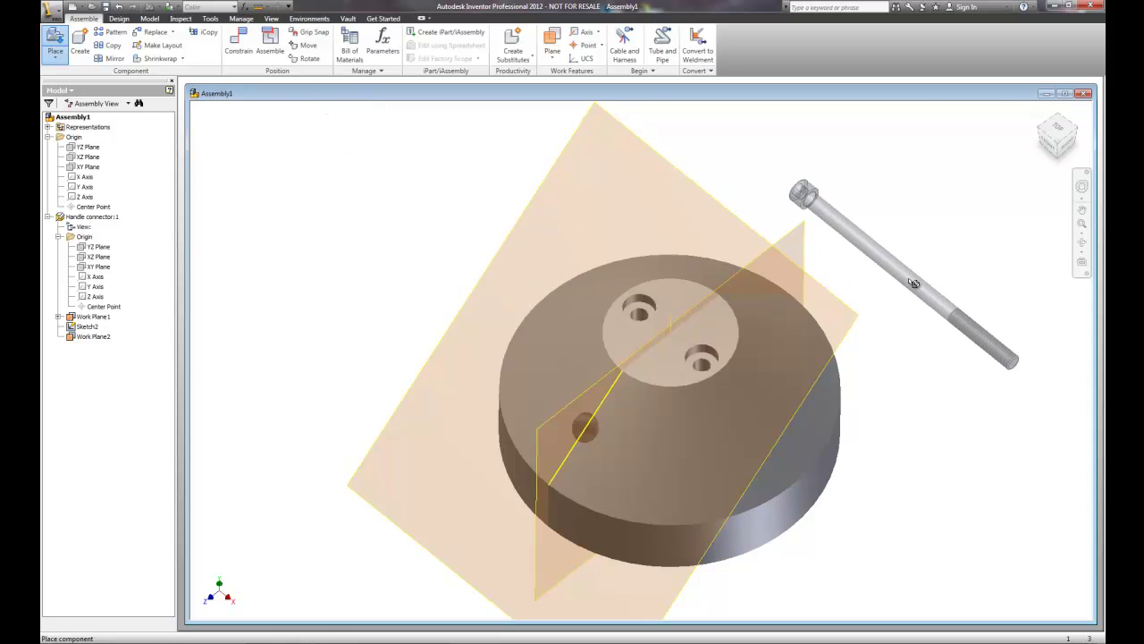
{"action": "left_click_drag", "start_coordinate": [1057, 143], "coordinate": [1050, 134]}
{"action": "left_click", "coordinate": [1051, 134]}
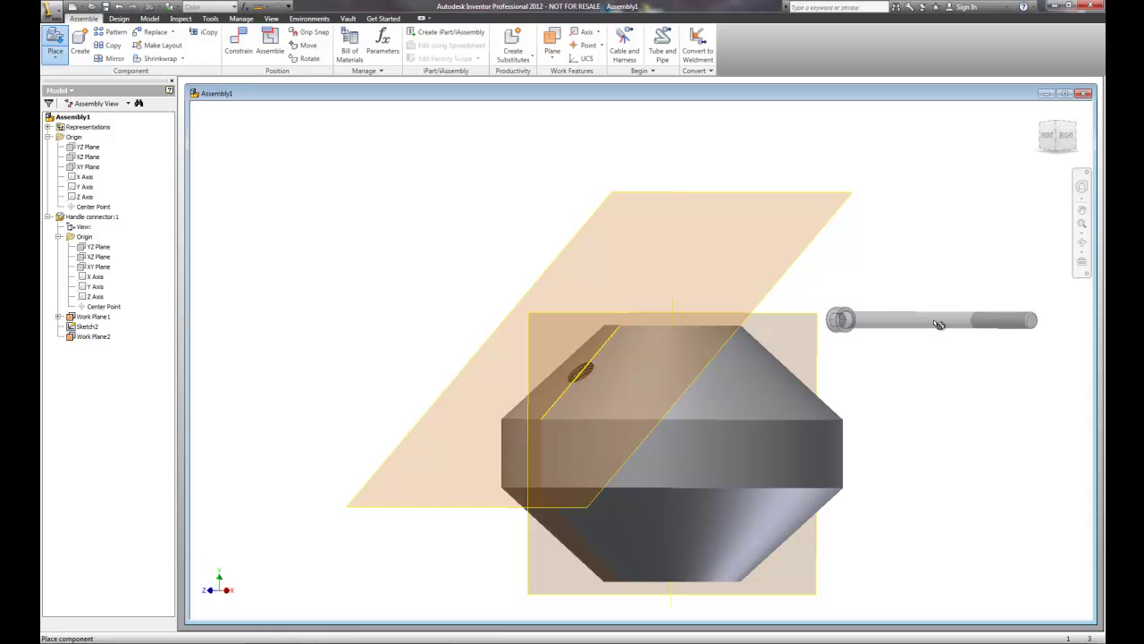
{"action": "left_click", "coordinate": [940, 324]}
{"action": "left_click", "coordinate": [952, 388]}
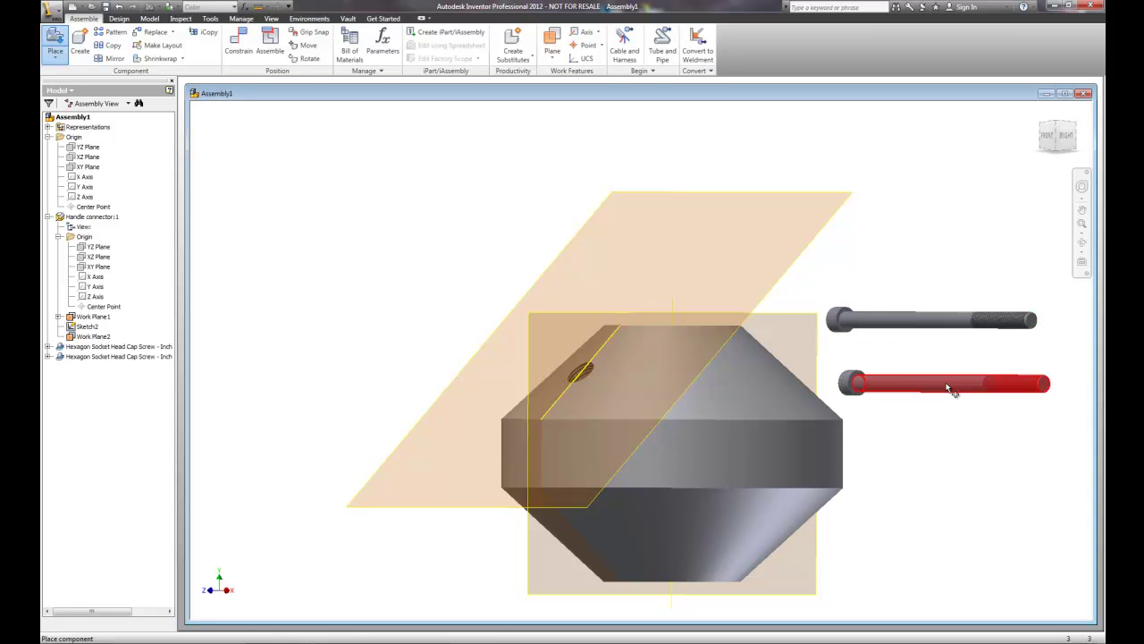
{"action": "right_click", "coordinate": [941, 454]}
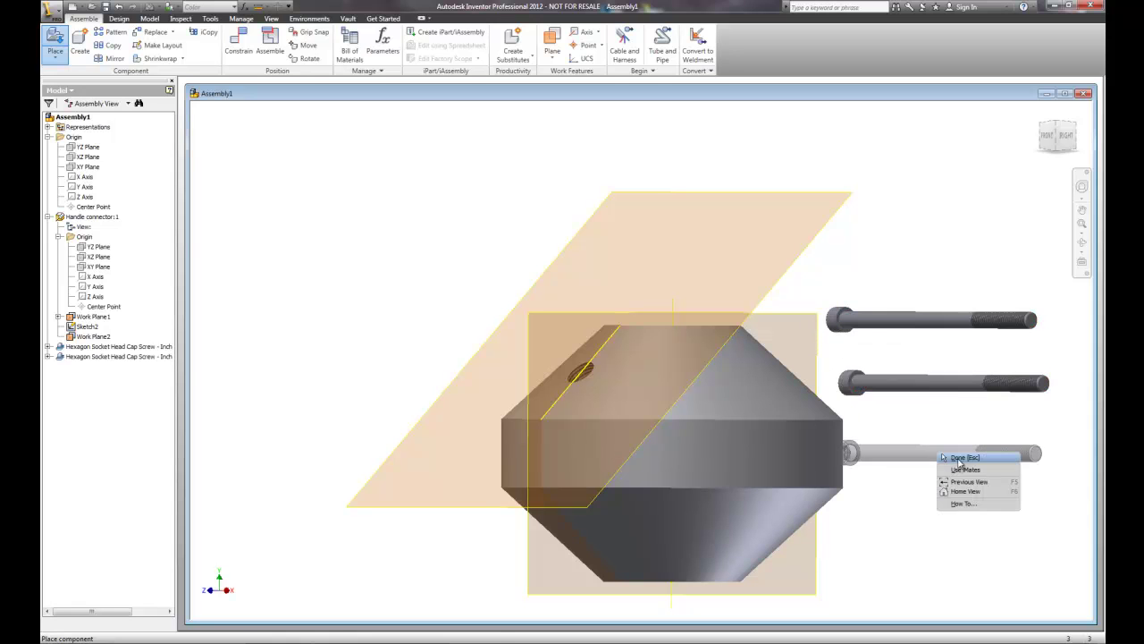
{"action": "left_click", "coordinate": [958, 457]}
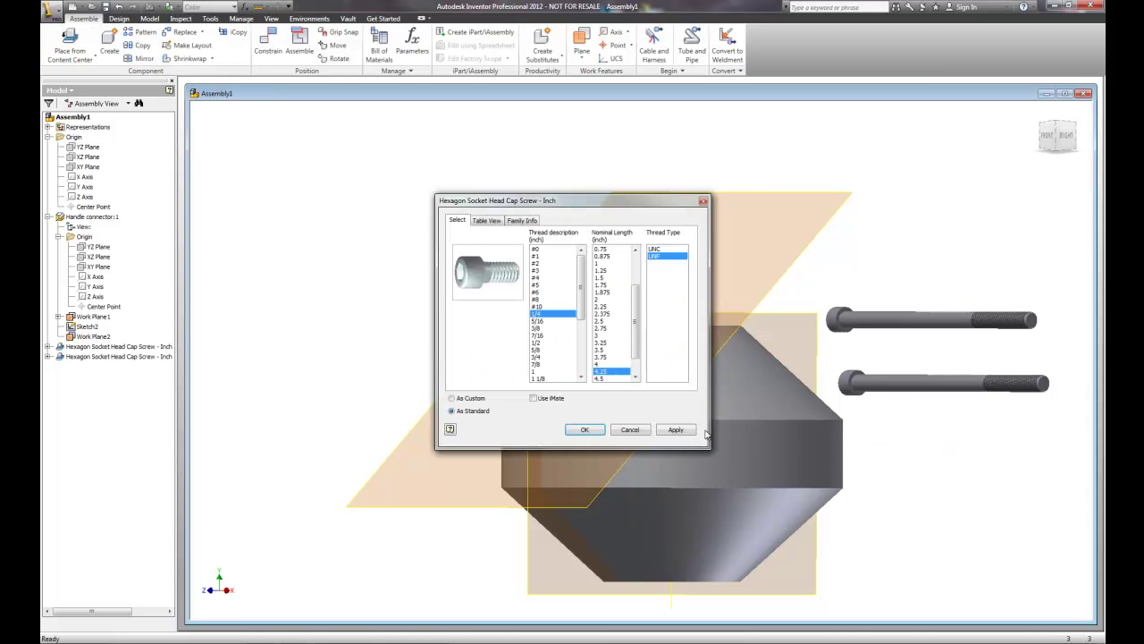
{"action": "left_click", "coordinate": [630, 430]}
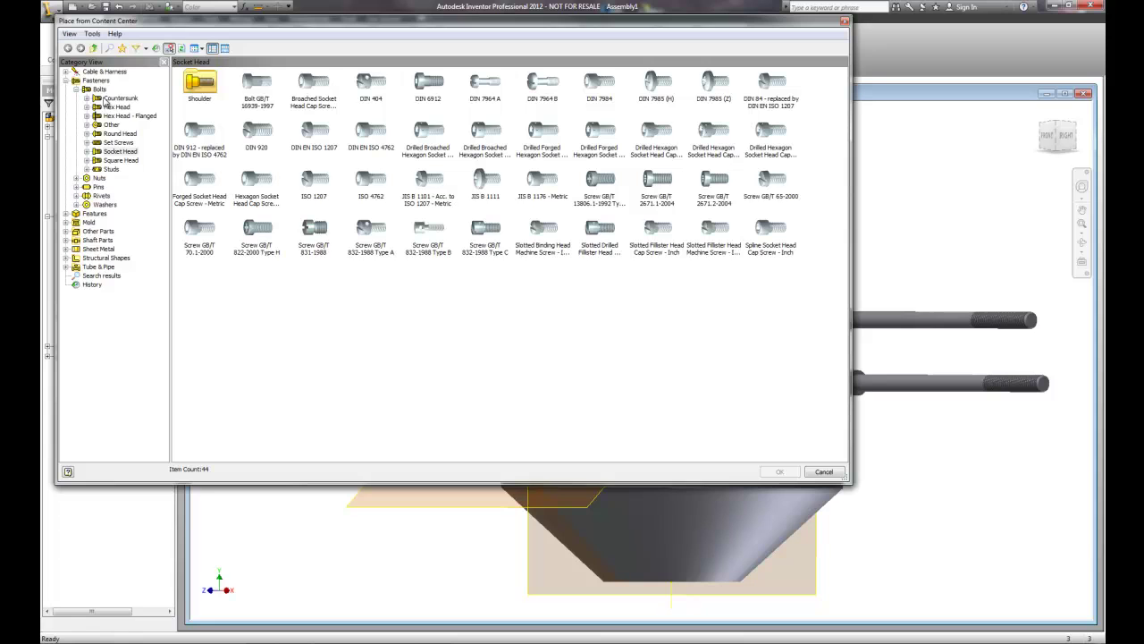
- Browse the Content Center's fastener categories and English features, and close it without placing a component
{"action": "left_click", "coordinate": [75, 89]}
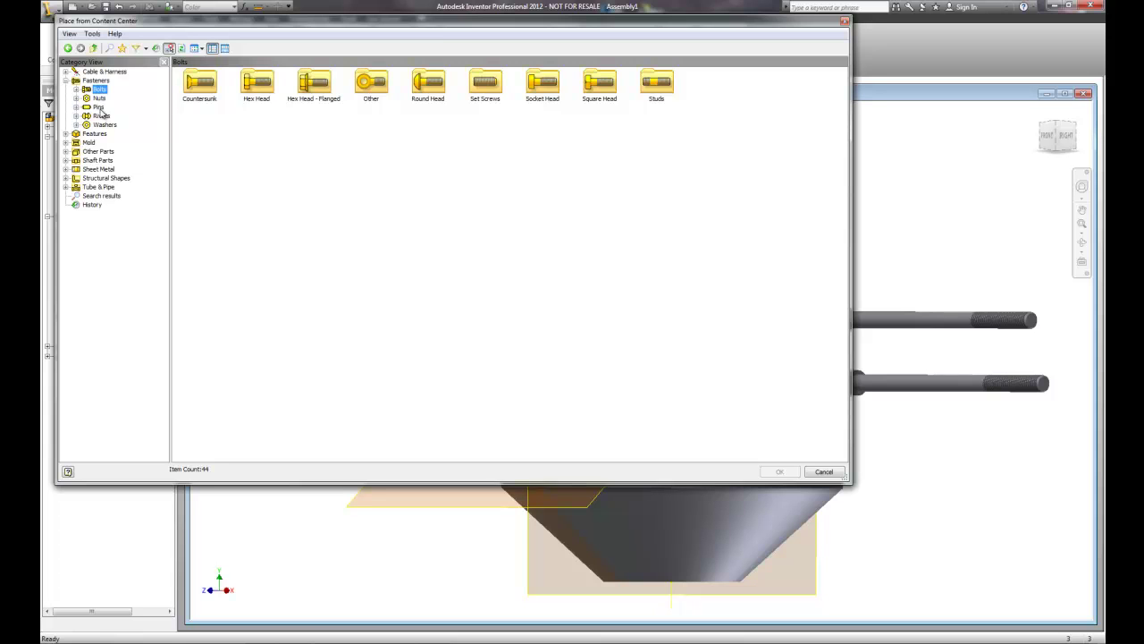
{"action": "left_click", "coordinate": [67, 134]}
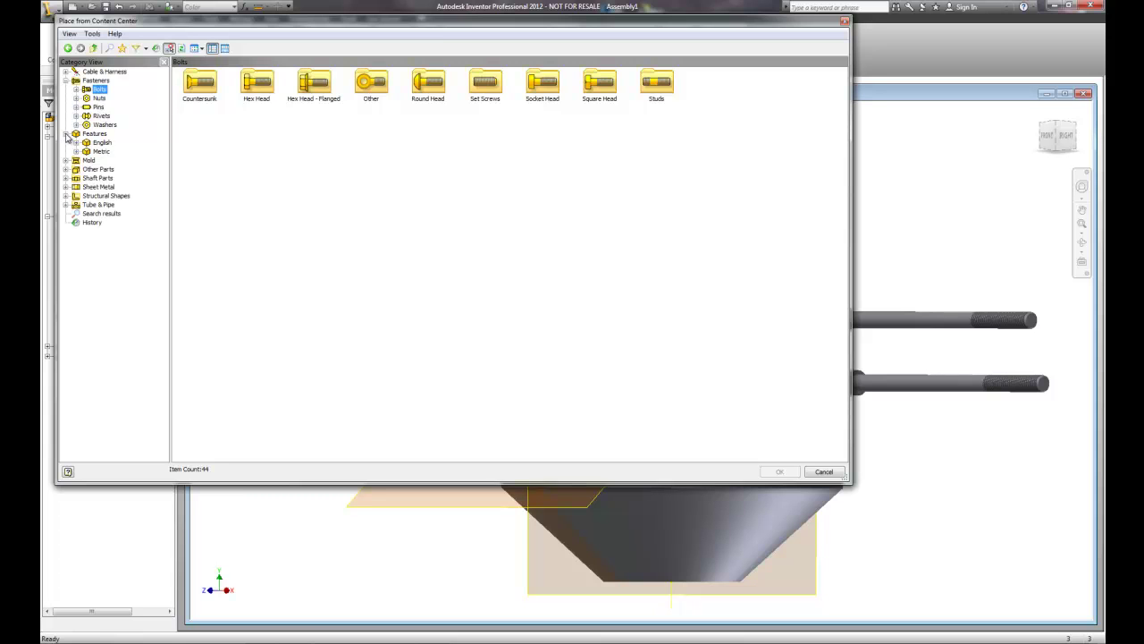
{"action": "left_click", "coordinate": [76, 143]}
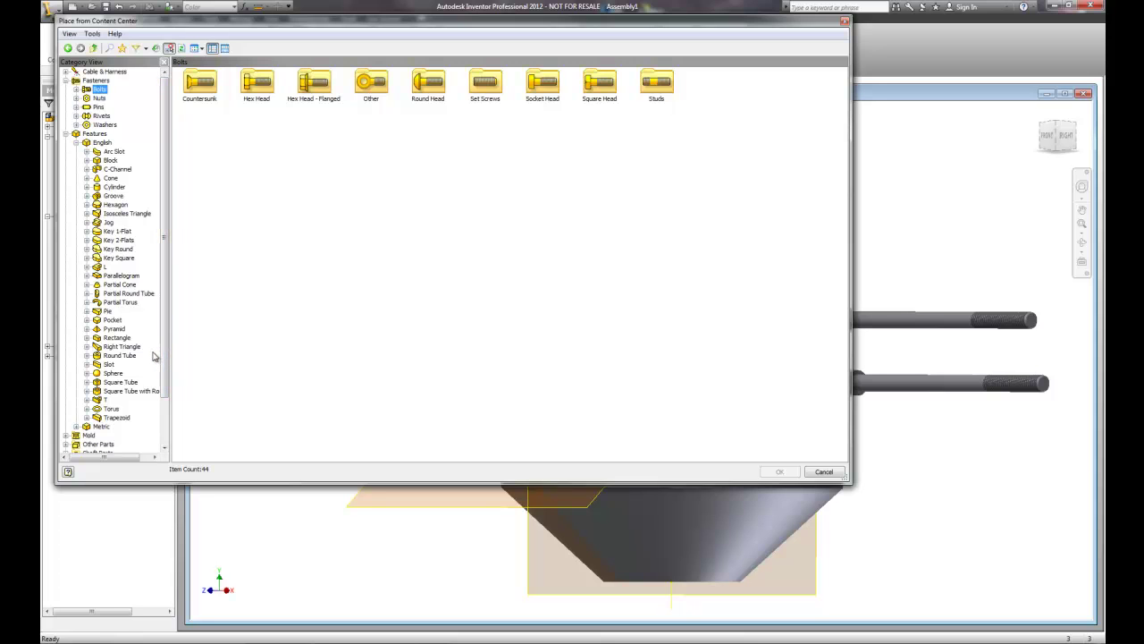
{"action": "left_click", "coordinate": [65, 134]}
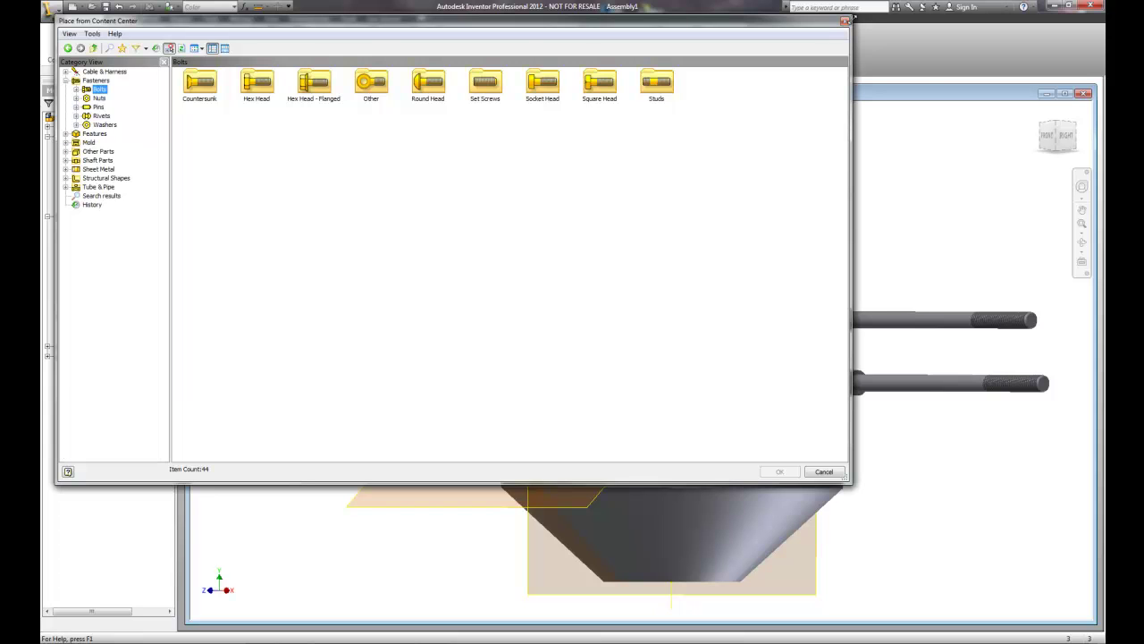
{"action": "left_click", "coordinate": [847, 21]}
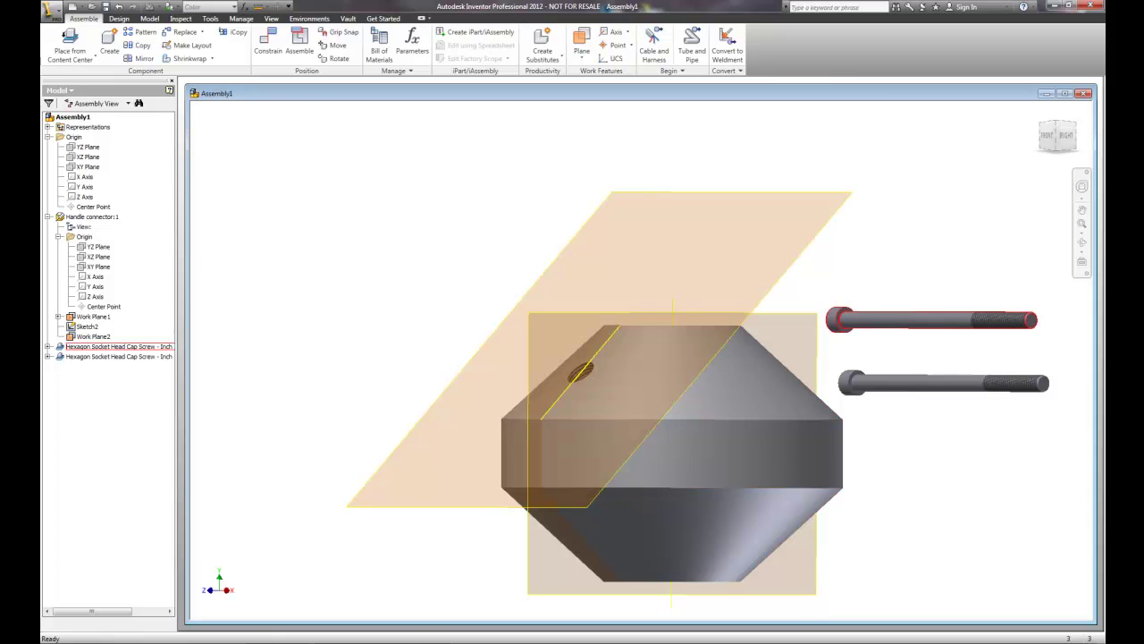
{"action": "left_click", "coordinate": [1060, 127]}
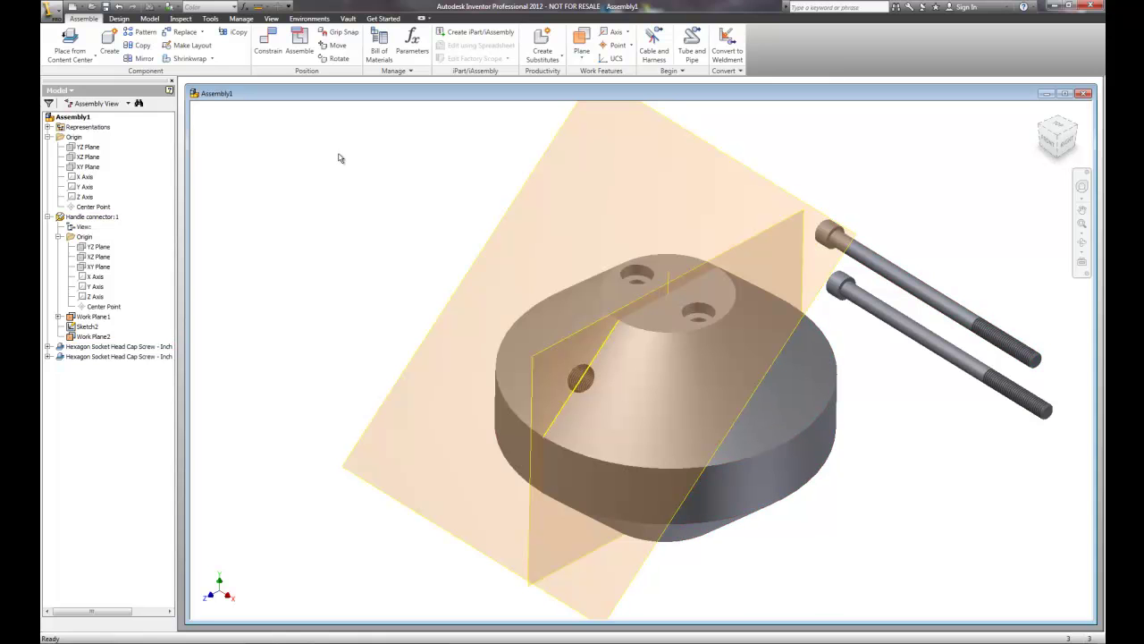
{"action": "left_click", "coordinate": [269, 45]}
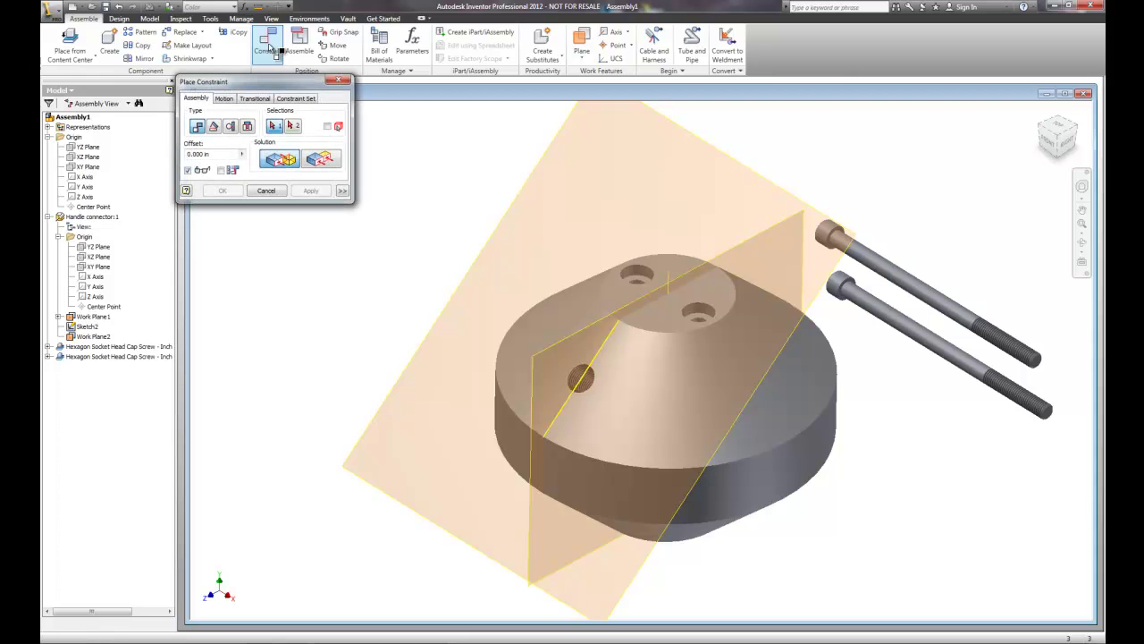
{"action": "left_click", "coordinate": [247, 127]}
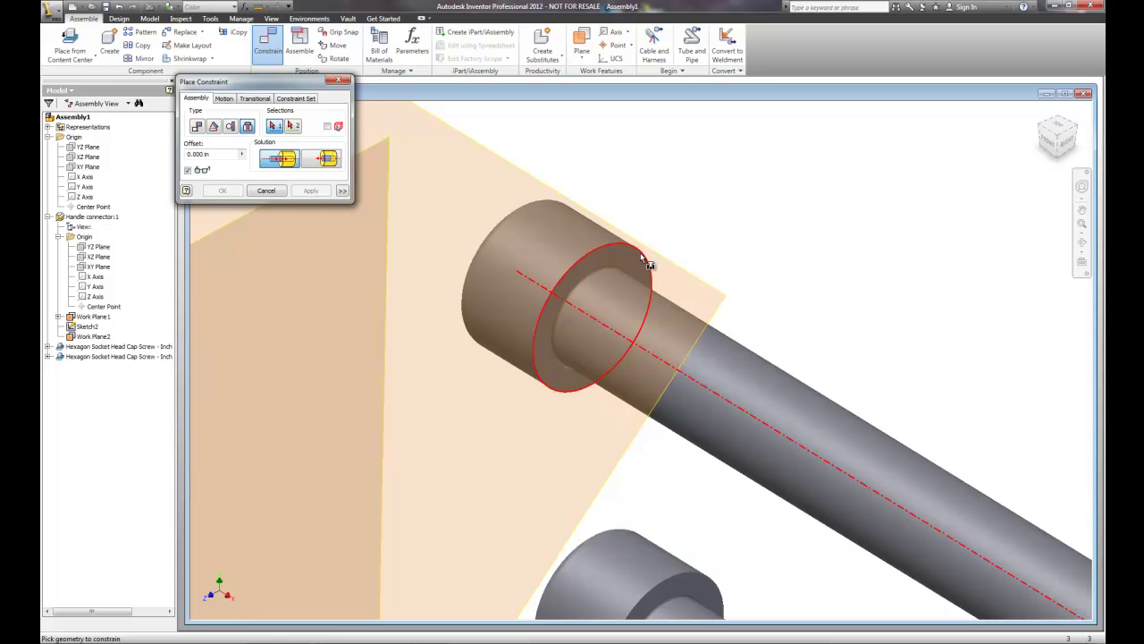
{"action": "left_click", "coordinate": [640, 252]}
{"action": "scroll", "coordinate": [714, 255], "scroll_direction": "down", "scroll_amount": 5}
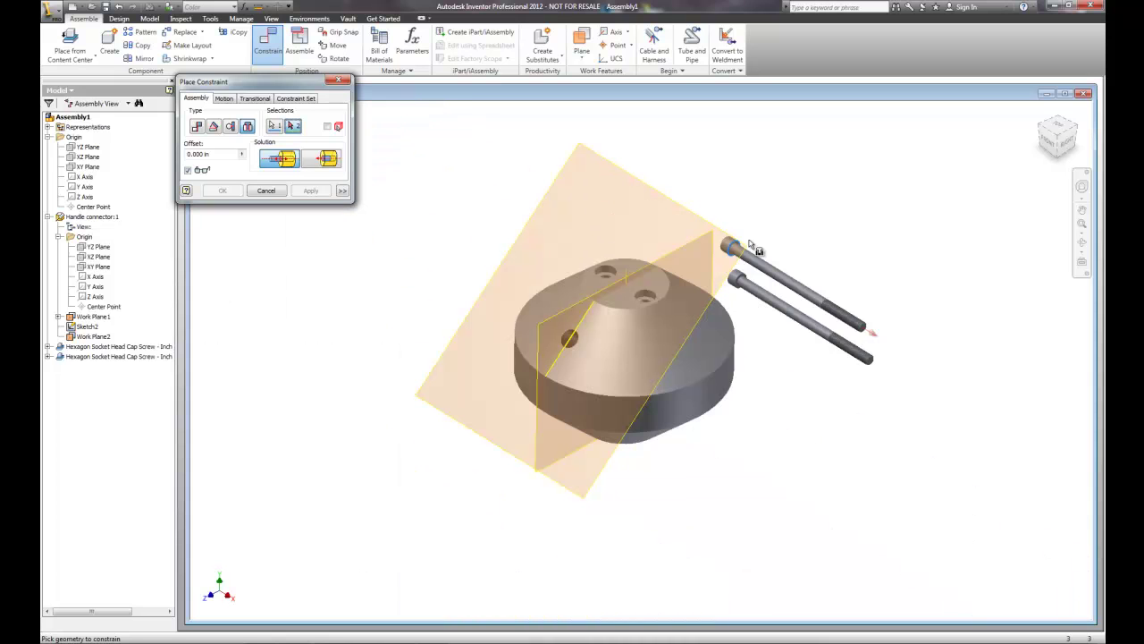
{"action": "scroll", "coordinate": [607, 273], "scroll_direction": "up", "scroll_amount": 5}
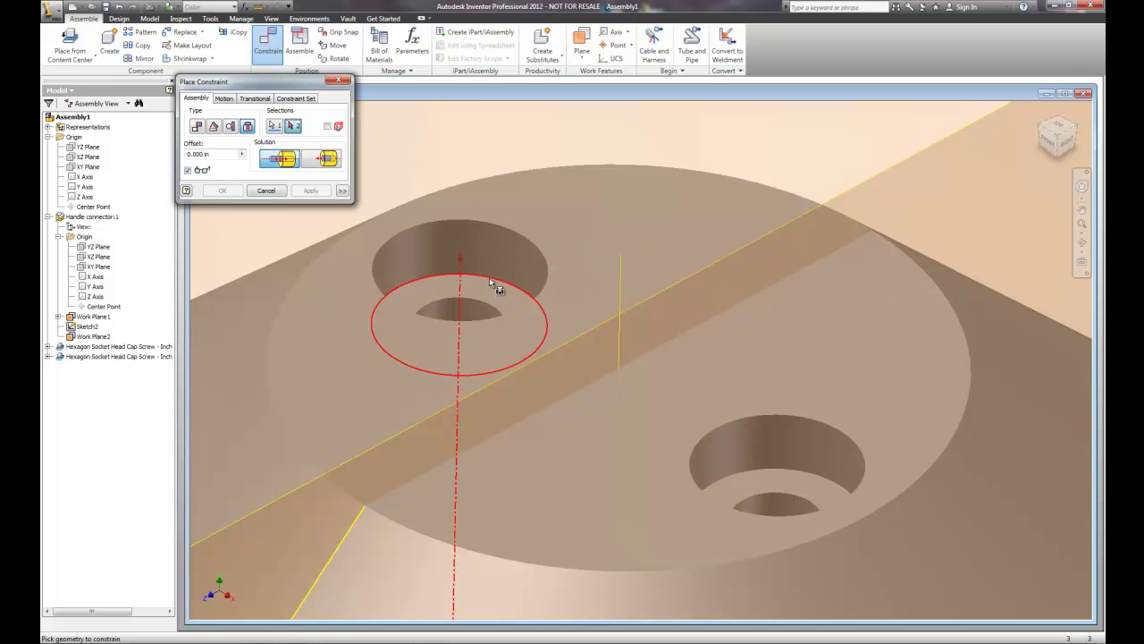
{"action": "mouse_move", "coordinate": [490, 282]}
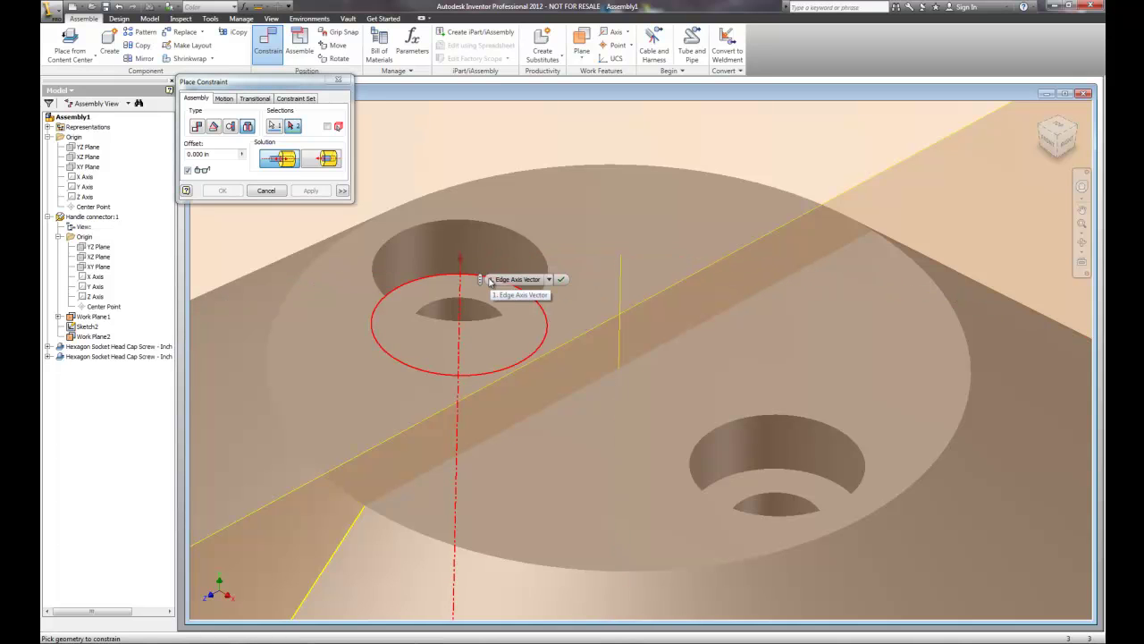
{"action": "left_click", "coordinate": [489, 282]}
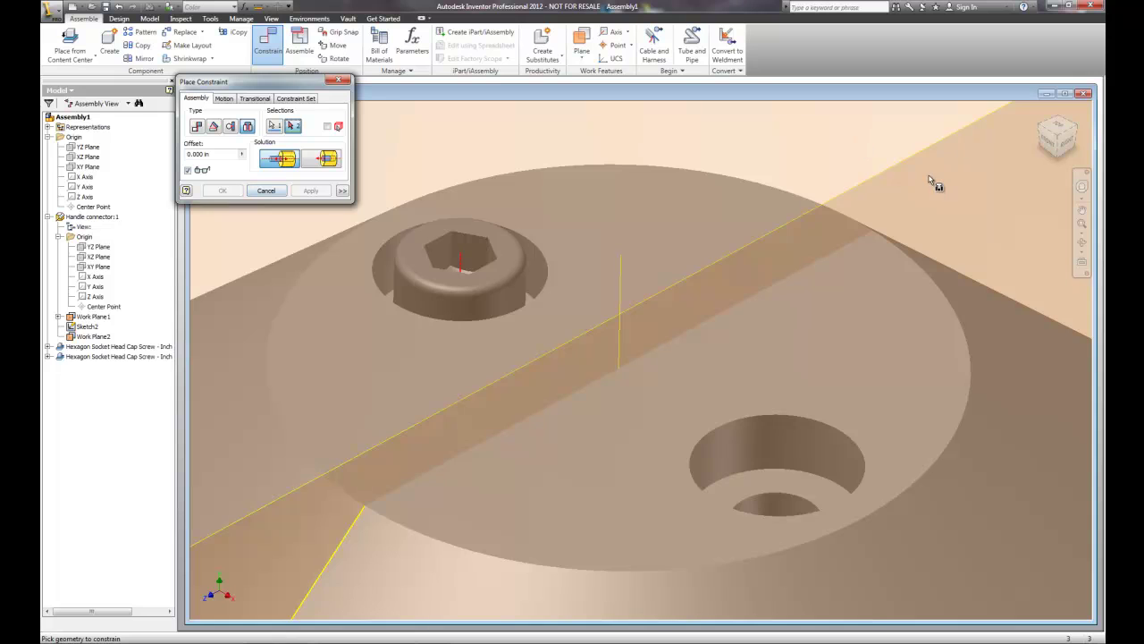
{"action": "key", "text": "F6"}
{"action": "scroll", "coordinate": [997, 195], "scroll_direction": "up", "scroll_amount": 10}
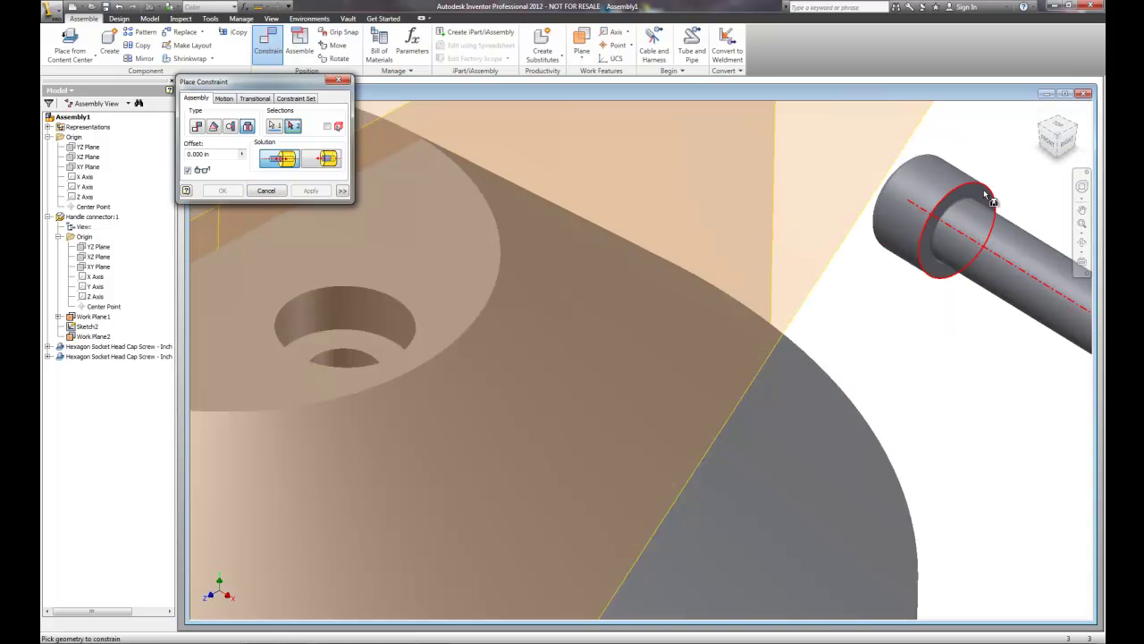
{"action": "left_click", "coordinate": [938, 229]}
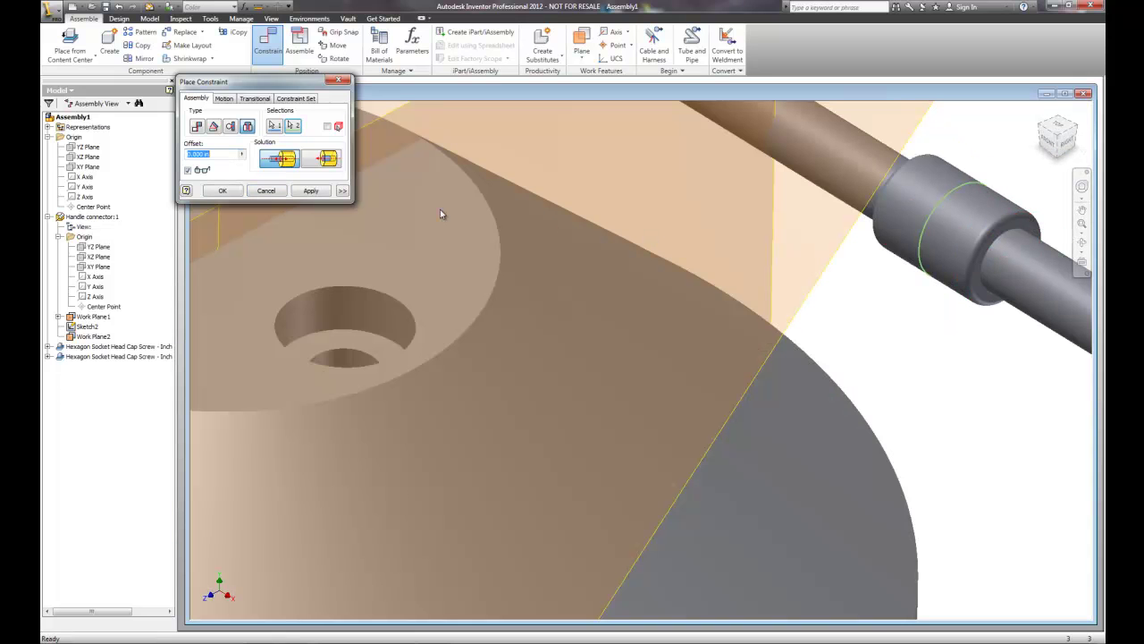
{"action": "left_click", "coordinate": [266, 191]}
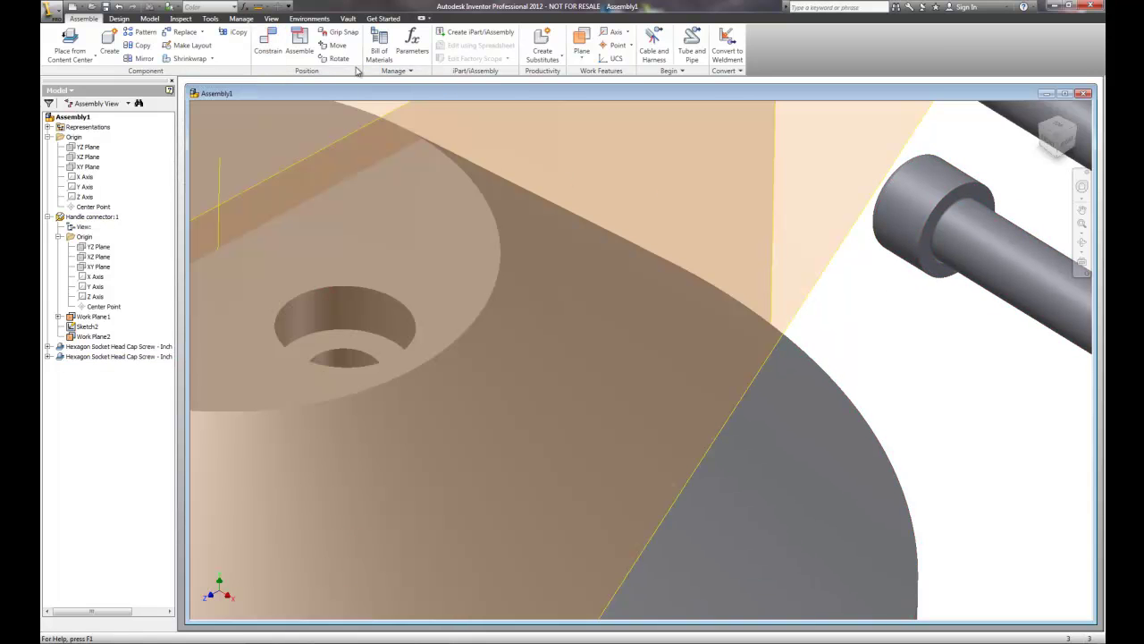
- Apply an Insert constraint seating the lower cap screw's head in the nearer counterbored hole on the handle connector's top face
{"action": "left_click", "coordinate": [268, 40]}
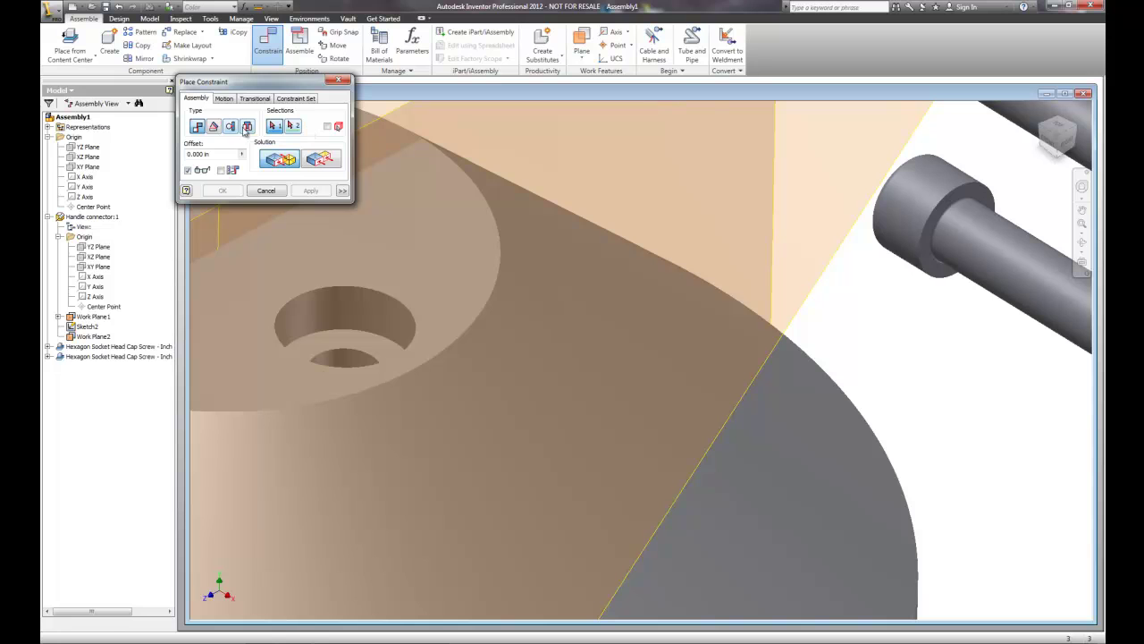
{"action": "left_click", "coordinate": [247, 126]}
{"action": "left_click", "coordinate": [934, 210]}
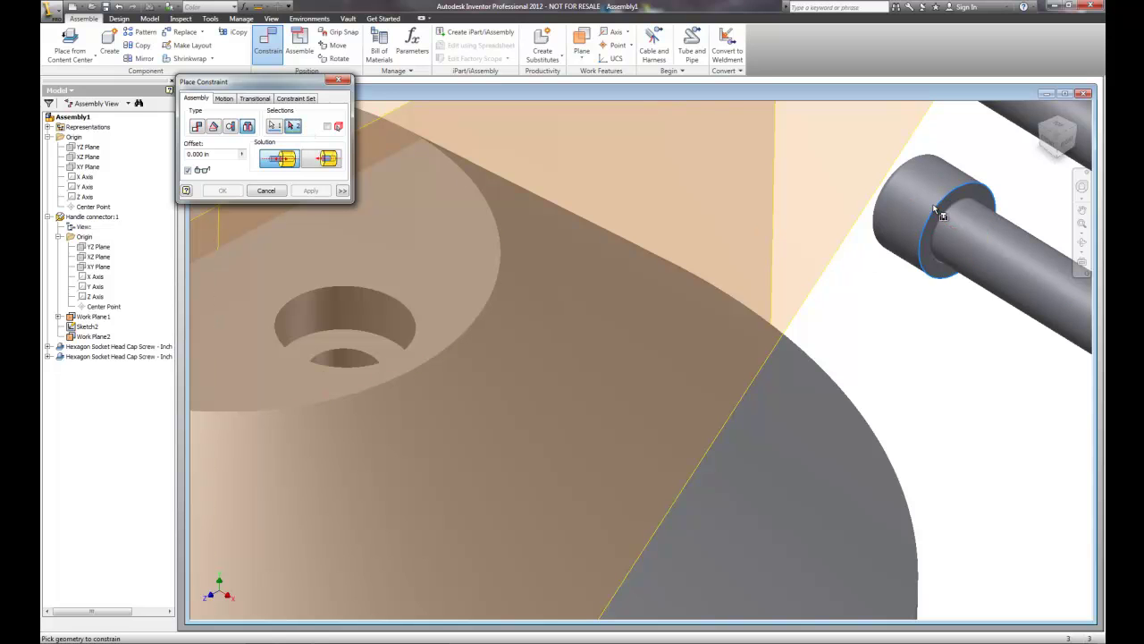
{"action": "left_click", "coordinate": [383, 336]}
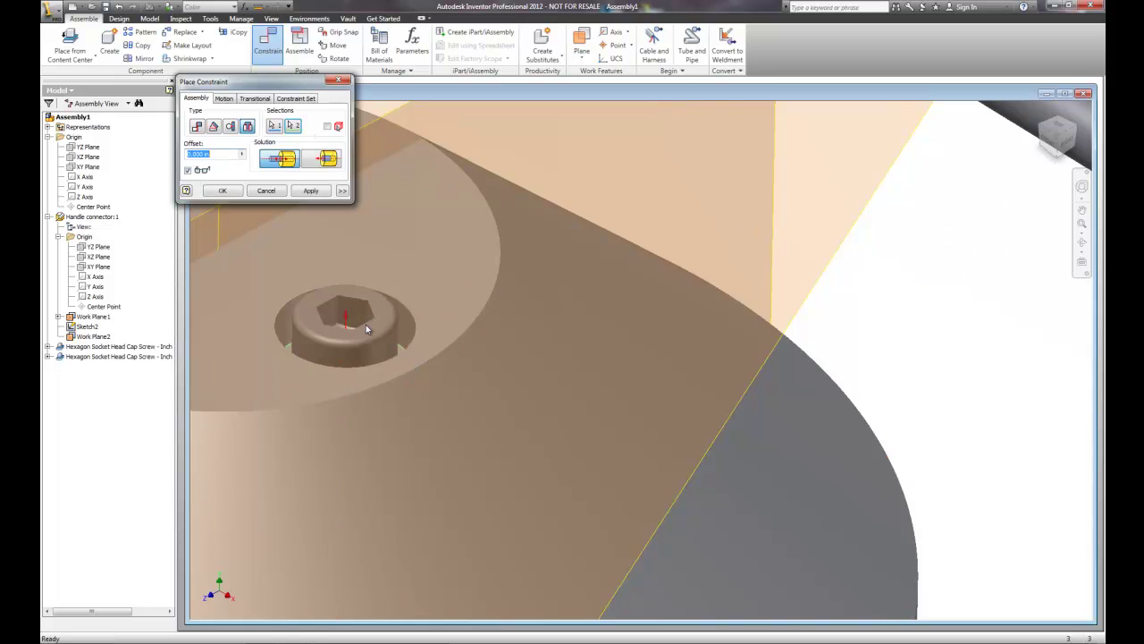
{"action": "left_click", "coordinate": [310, 191]}
{"action": "left_click", "coordinate": [266, 190]}
- Apply an Insert constraint seating the other cap screw's head in the remaining counterbored hole of the handle connector
{"action": "scroll", "coordinate": [962, 339], "scroll_direction": "up", "scroll_amount": 10}
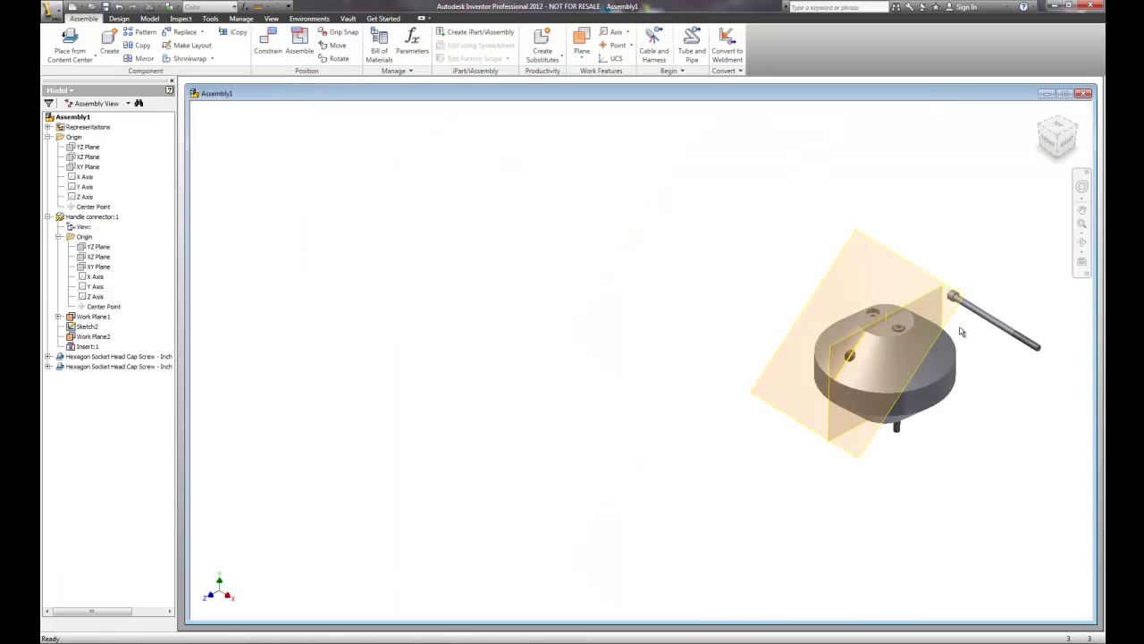
{"action": "scroll", "coordinate": [979, 331], "scroll_direction": "up", "scroll_amount": 8}
{"action": "key", "text": "Home"}
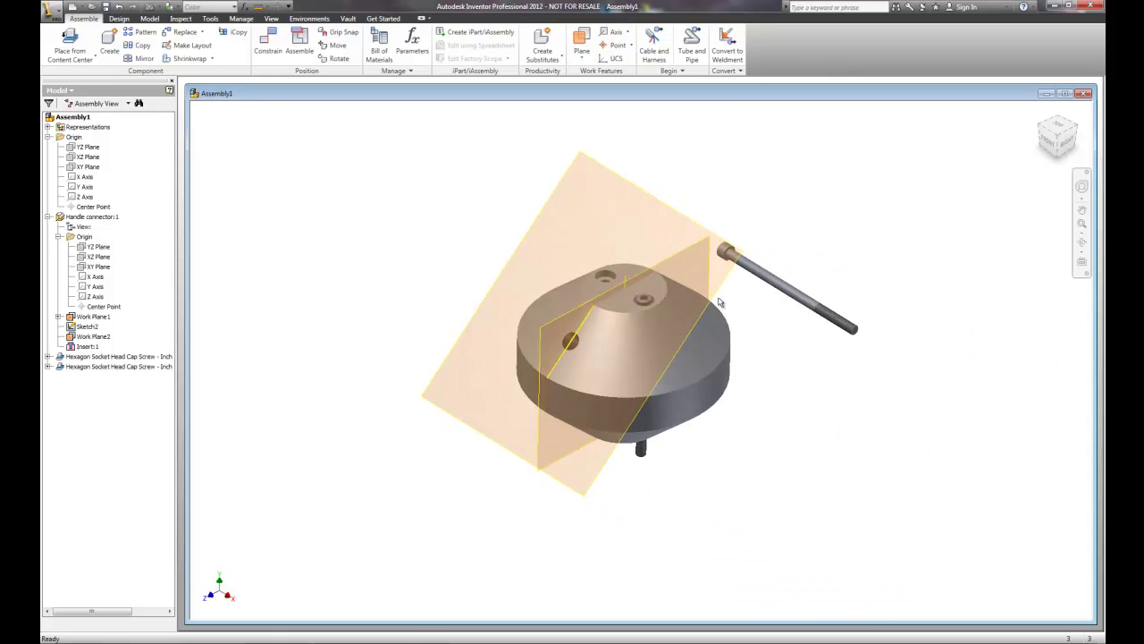
{"action": "left_click", "coordinate": [268, 46]}
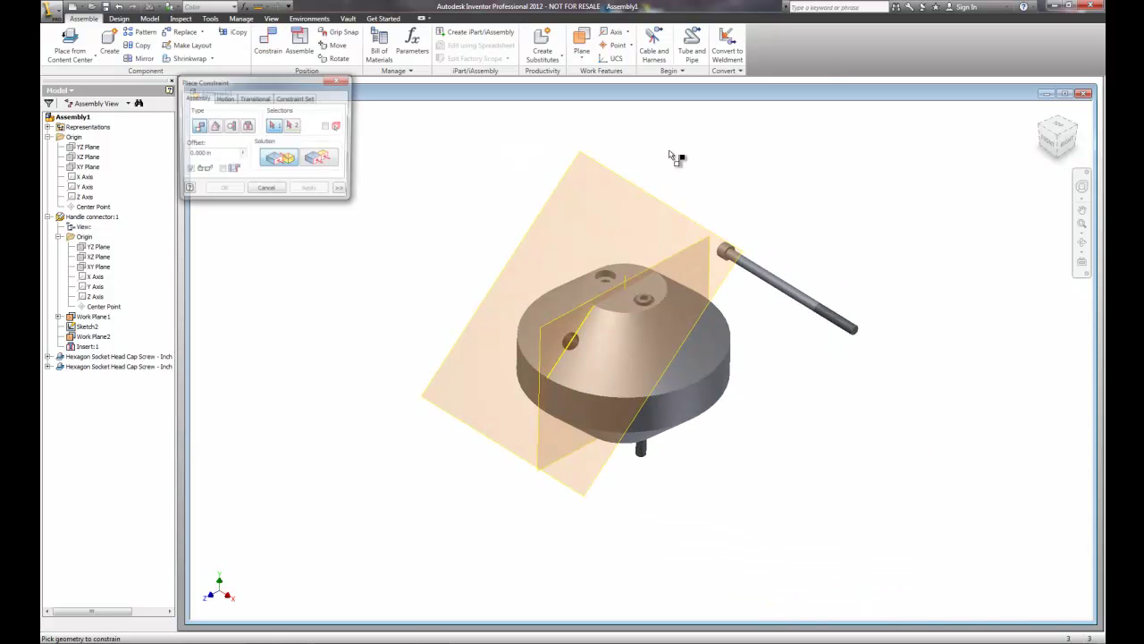
{"action": "left_click", "coordinate": [247, 126]}
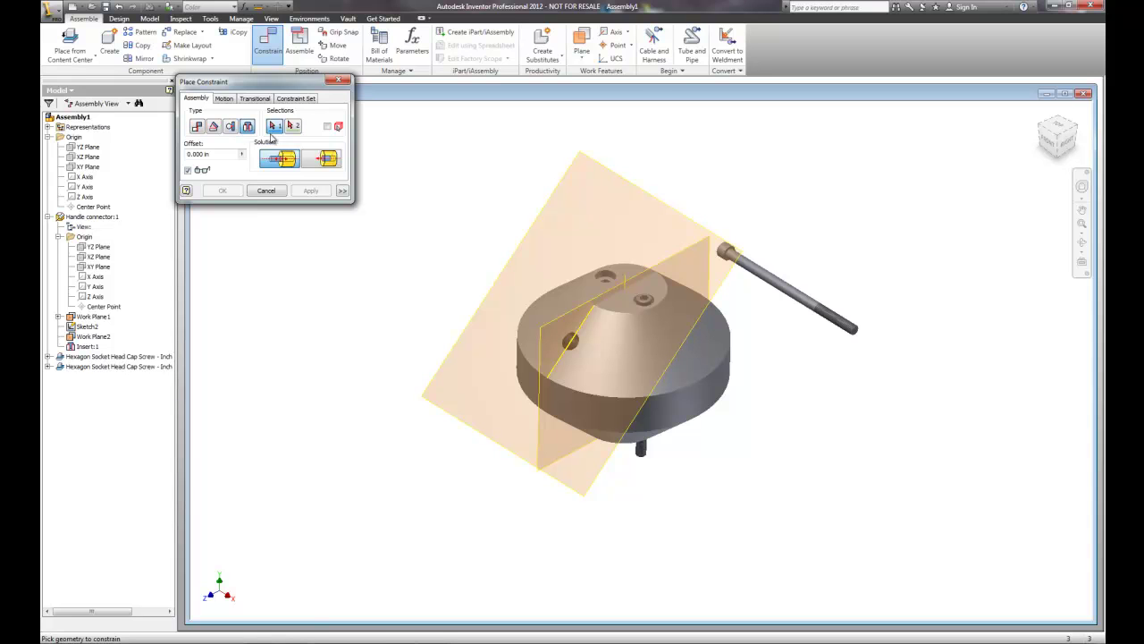
{"action": "left_click", "coordinate": [734, 253]}
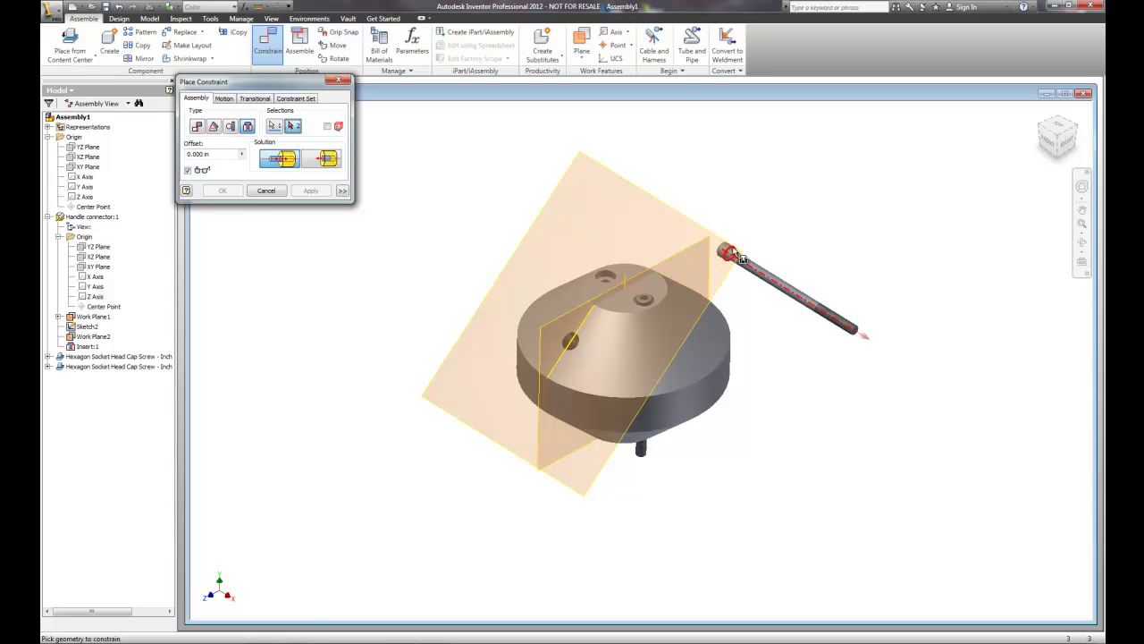
{"action": "left_click", "coordinate": [609, 281]}
{"action": "scroll", "coordinate": [609, 281], "scroll_direction": "up", "scroll_amount": 10}
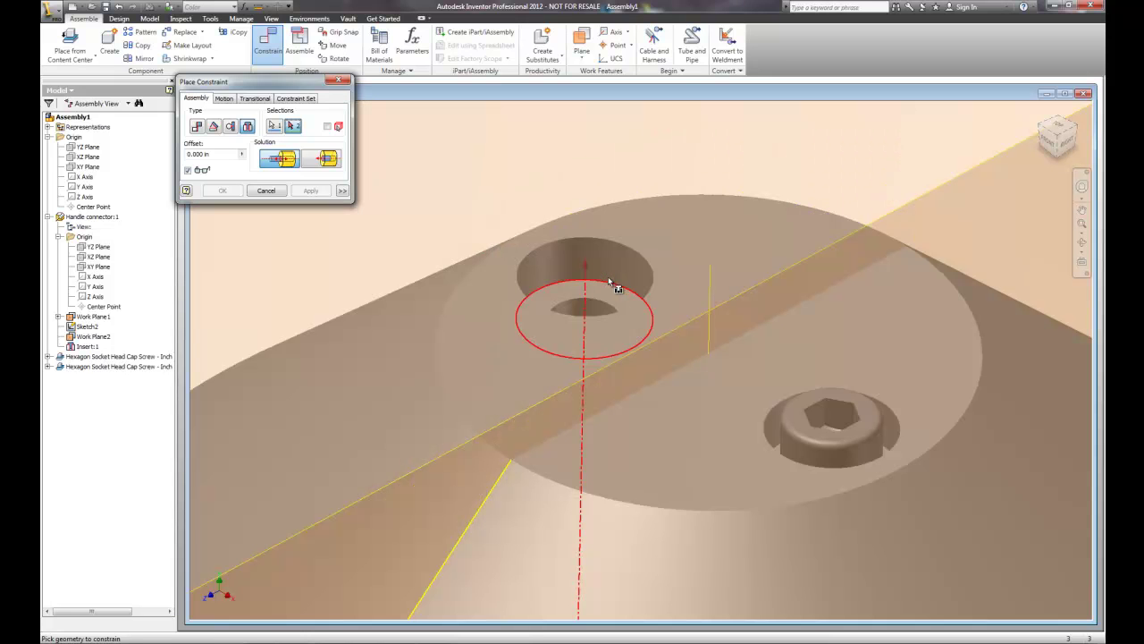
{"action": "left_click", "coordinate": [311, 190]}
{"action": "left_click", "coordinate": [265, 191]}
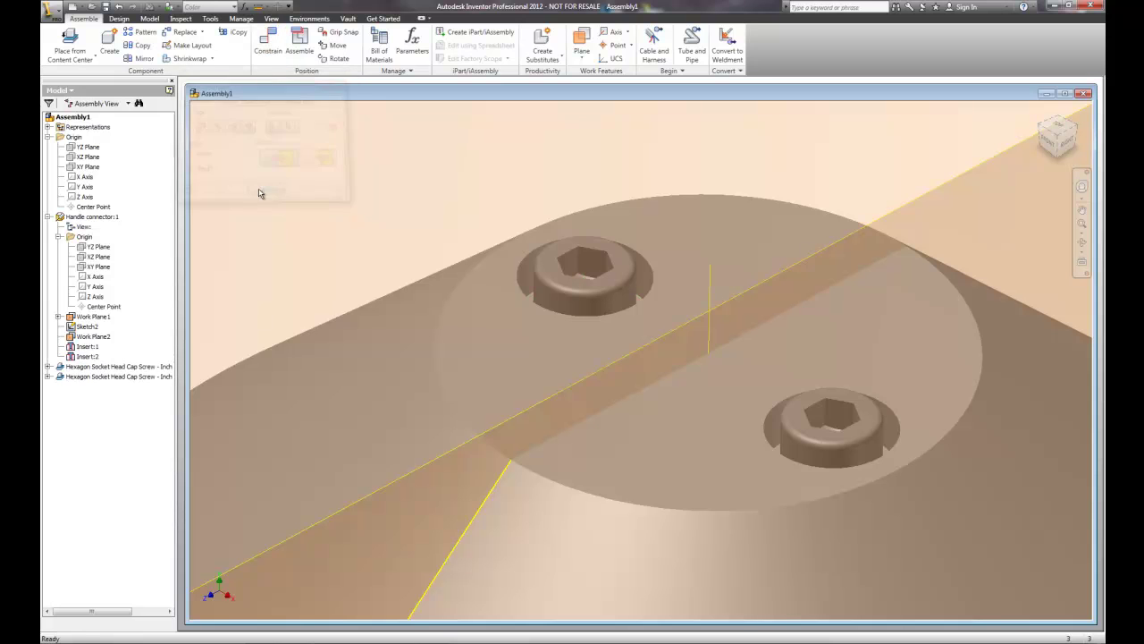
{"action": "left_click", "coordinate": [1051, 137]}
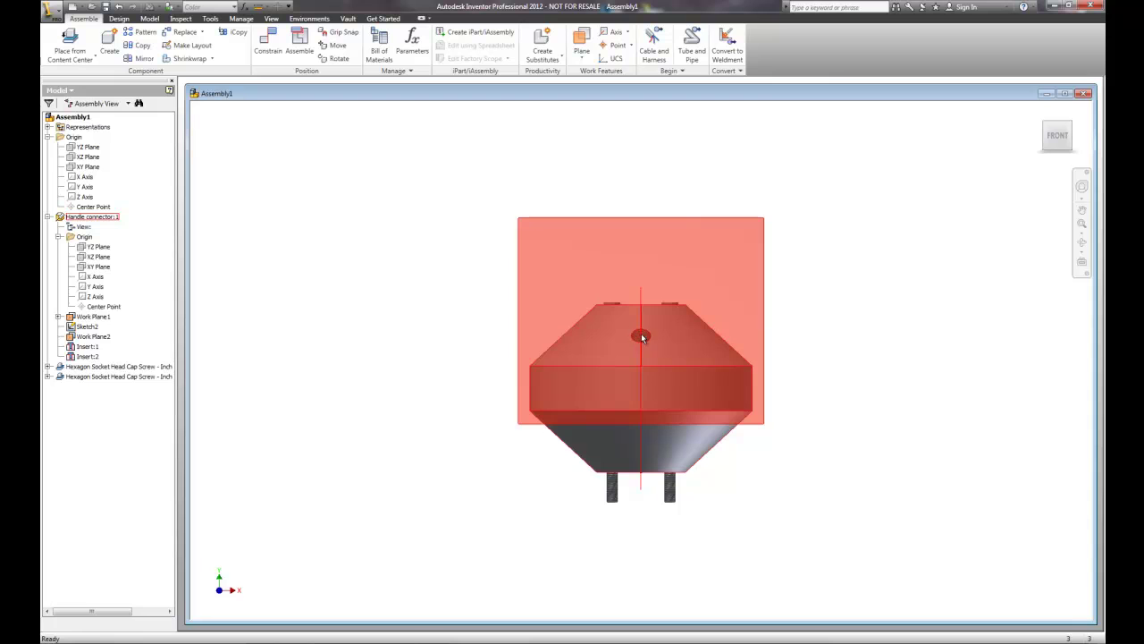
{"action": "left_click", "coordinate": [1037, 127]}
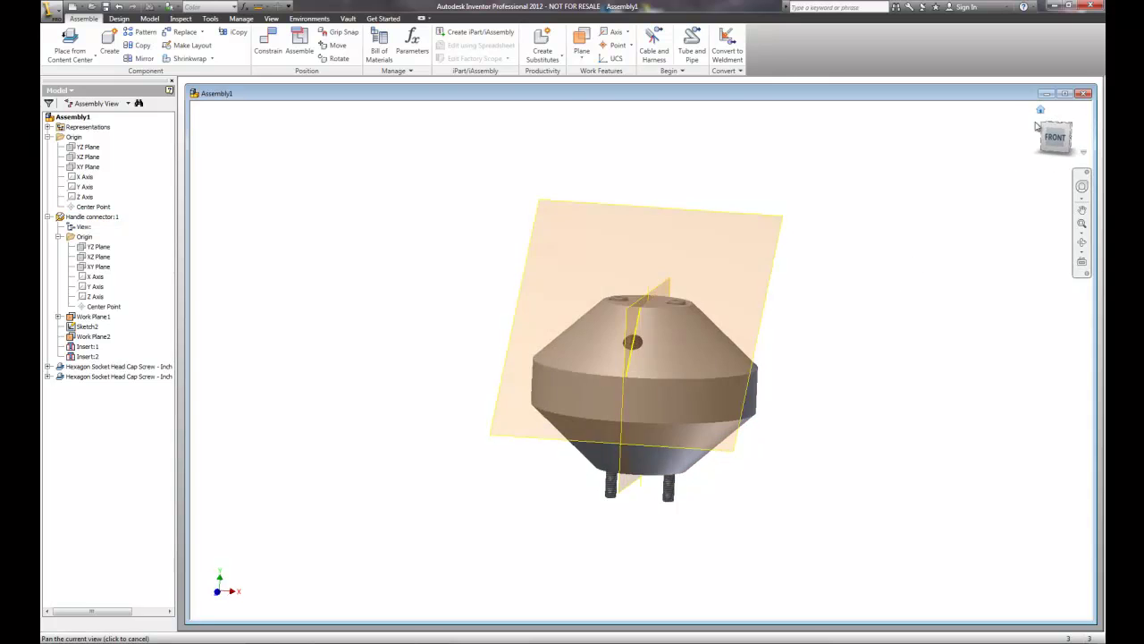